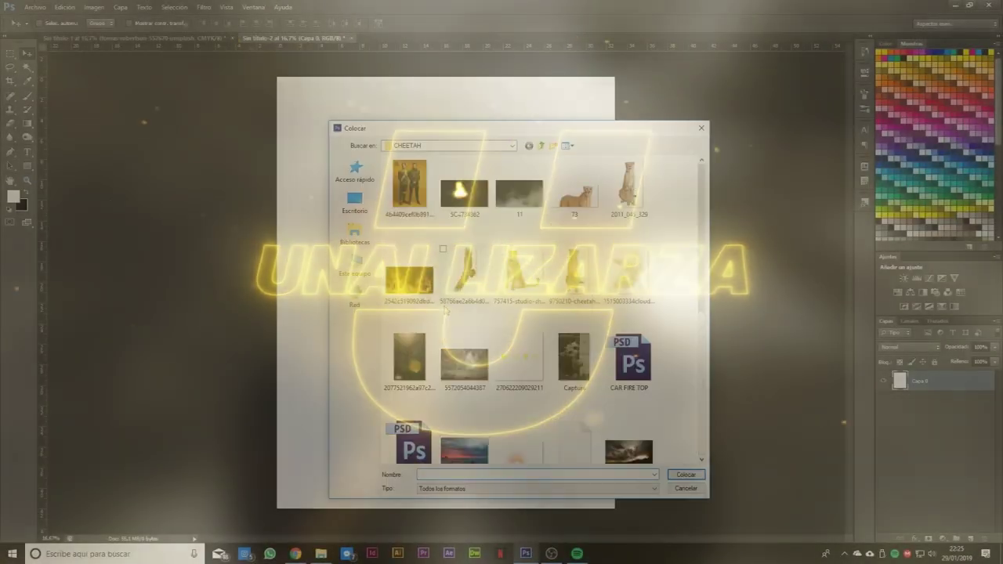
# - Place the moorland photo with mountains and a stone ruin onto the blank portrait canvas
pyautogui.click(35, 7)
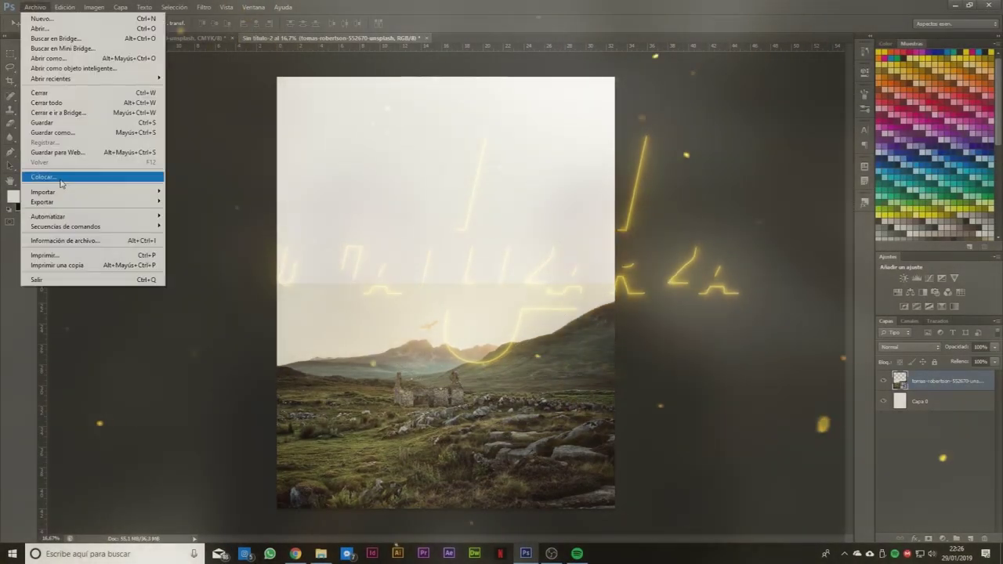
# - Place the storm-cloud photo and position it over the upper poster
pyautogui.click(78, 174)
pyautogui.doubleClick(471, 357)
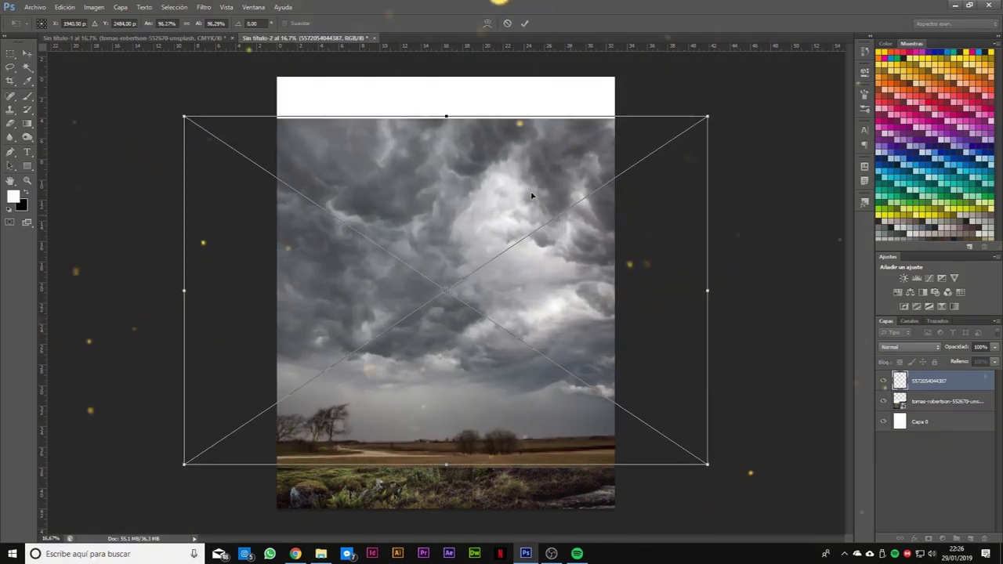
pyautogui.moveTo(507, 337); pyautogui.dragTo(513, 337)
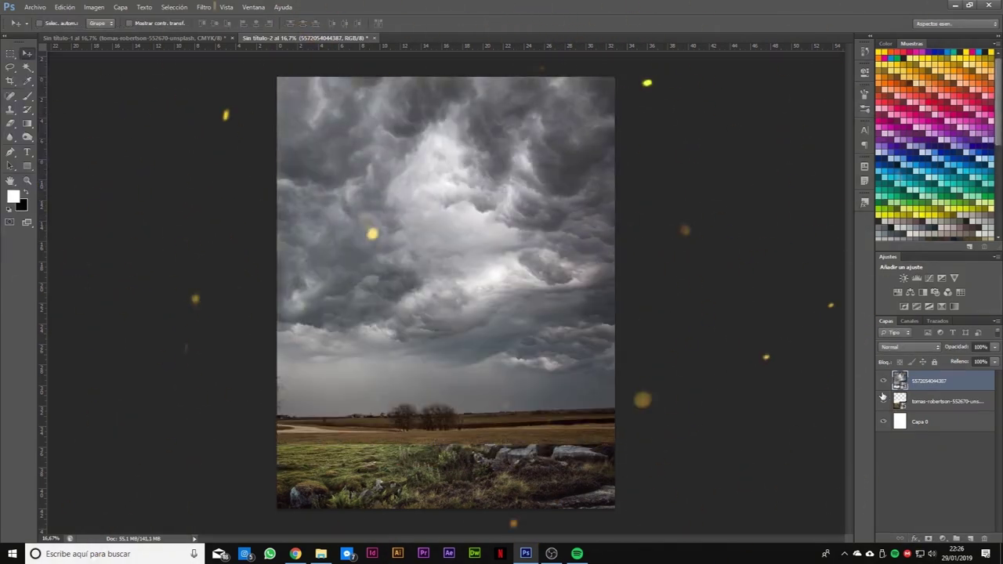
# - Hide the cloud and moorland layers and open THE BOYS.psd, keeping its colour profile
pyautogui.click(885, 381)
pyautogui.click(34, 7)
pyautogui.click(31, 29)
pyautogui.doubleClick(415, 382)
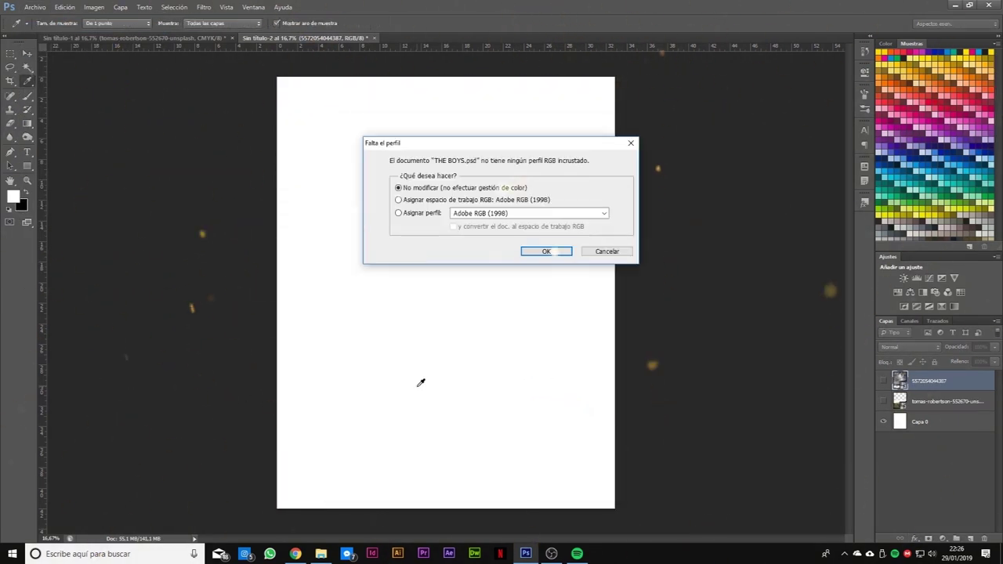
pyautogui.click(544, 250)
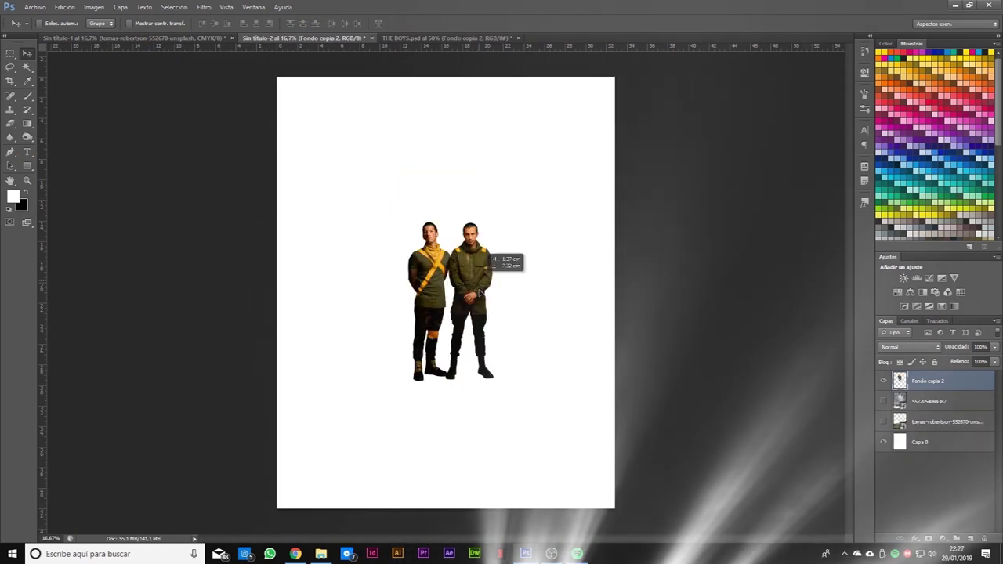
# - Scale the two men with Ctrl+T, confirm their placement and show the moorland behind them
pyautogui.hotkey('ctrl', 't')
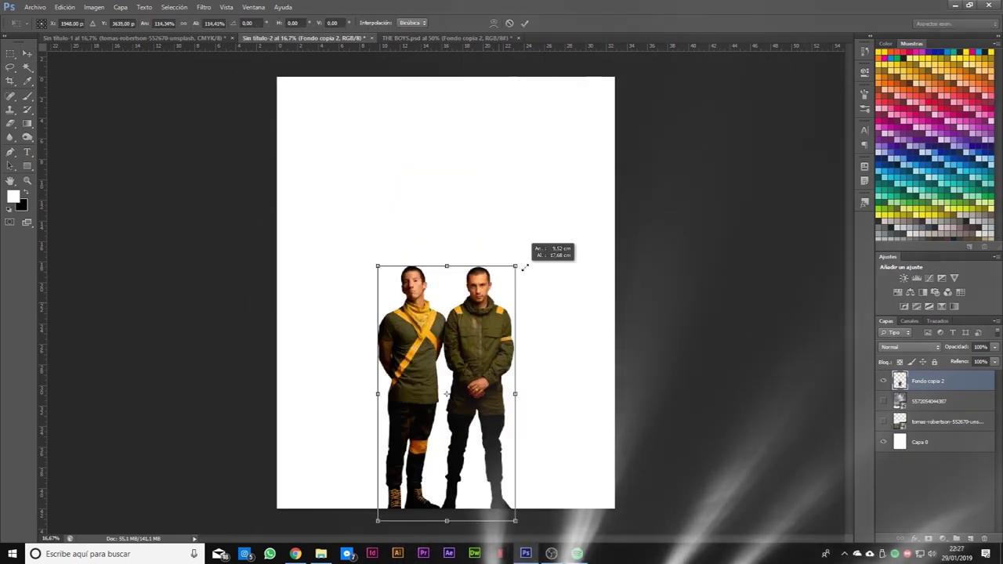
pyautogui.press('Return')
pyautogui.click(551, 554)
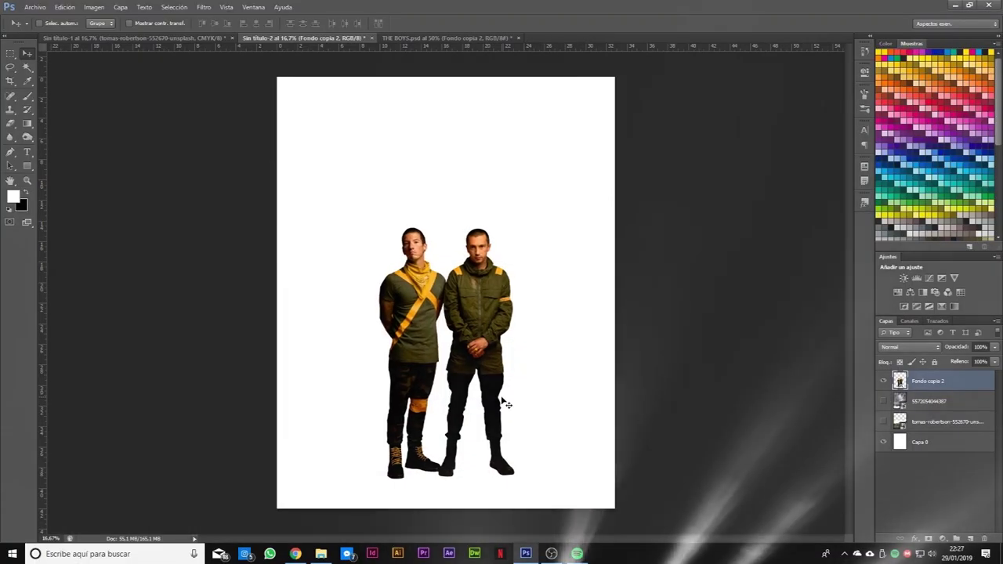
pyautogui.click(884, 421)
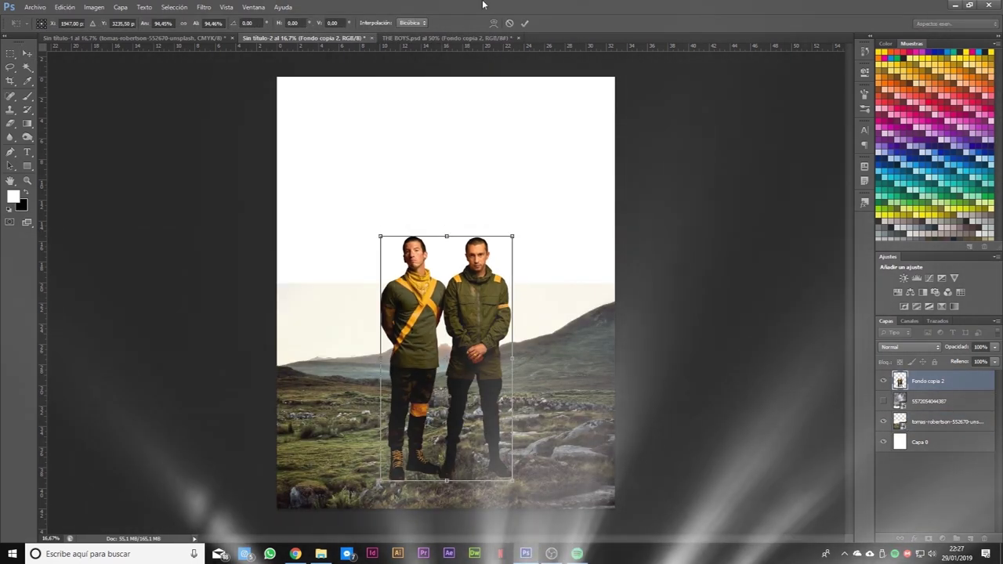
pyautogui.press('Return')
# - Show the storm clouds, hide the men and add a layer mask to the cloud layer
pyautogui.click(884, 401)
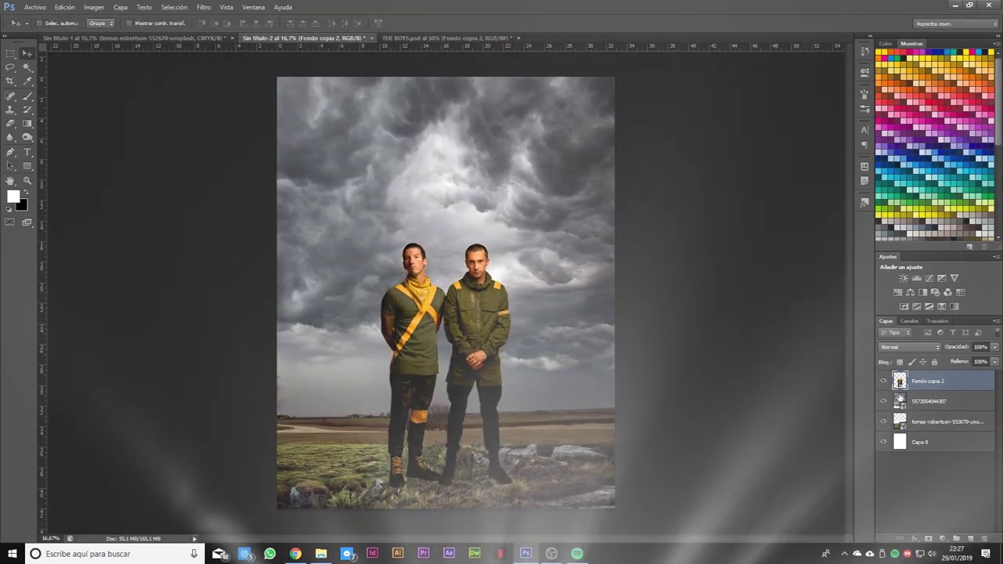
pyautogui.click(883, 381)
pyautogui.click(944, 401)
pyautogui.click(942, 539)
# - Paint the cloud mask away over the moor and ruins, then add a Brightness/Contrast adjustment
pyautogui.press('b')
pyautogui.moveTo(487, 440); pyautogui.dragTo(314, 423)
pyautogui.press('x')
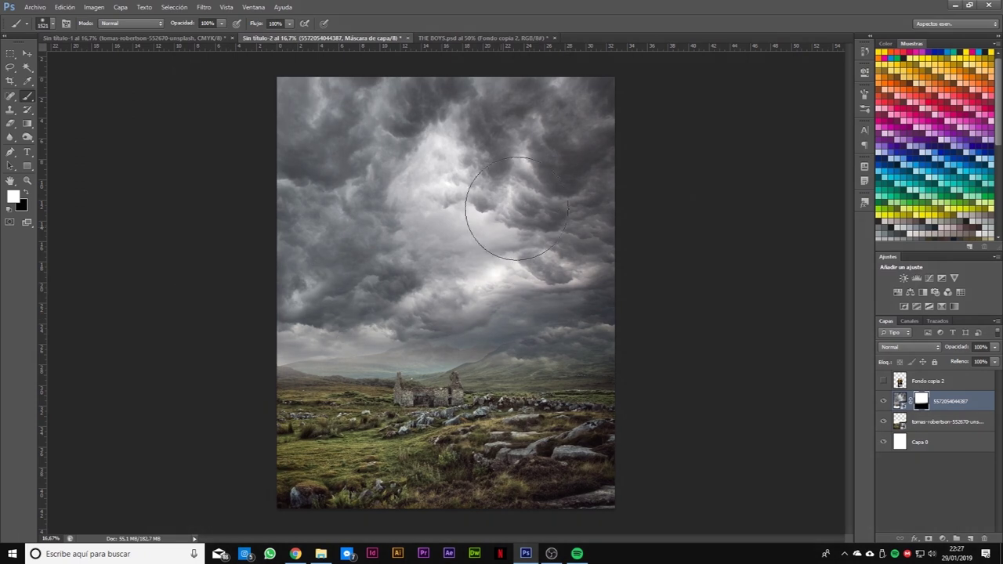
pyautogui.click(904, 278)
pyautogui.hotkey('ctrl', '+')
pyautogui.hotkey('ctrl', '+')
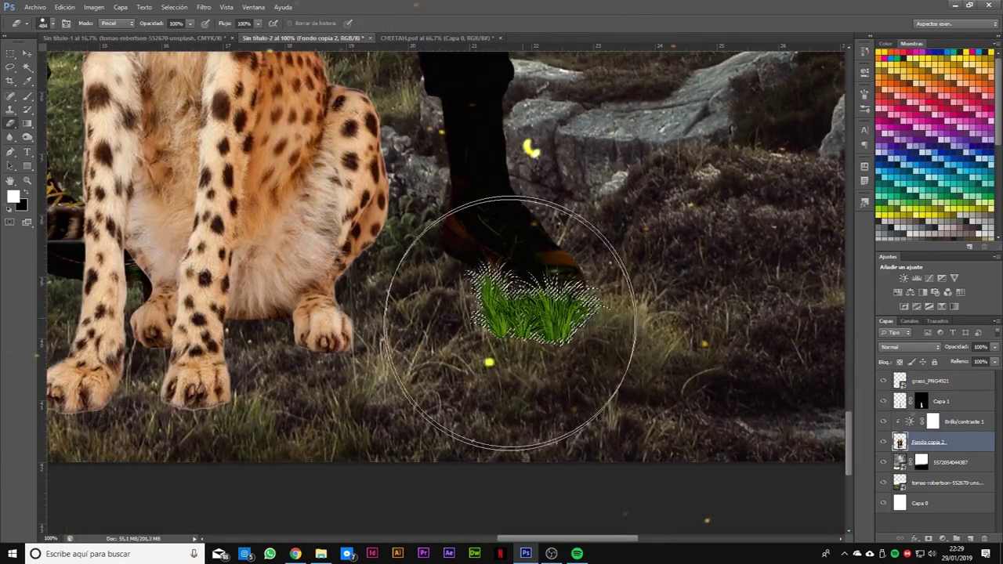
# - Select the grass_PNG4921 layer and move the grass clump under the cheetah's paws
pyautogui.press('v')
pyautogui.moveTo(546, 286); pyautogui.dragTo(436, 255)
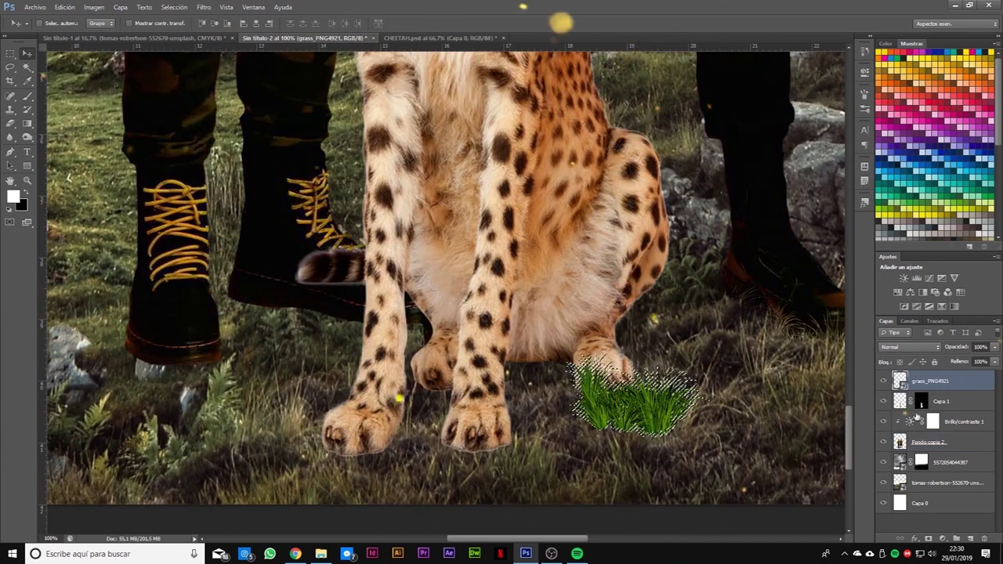
pyautogui.click(27, 54)
pyautogui.click(650, 415)
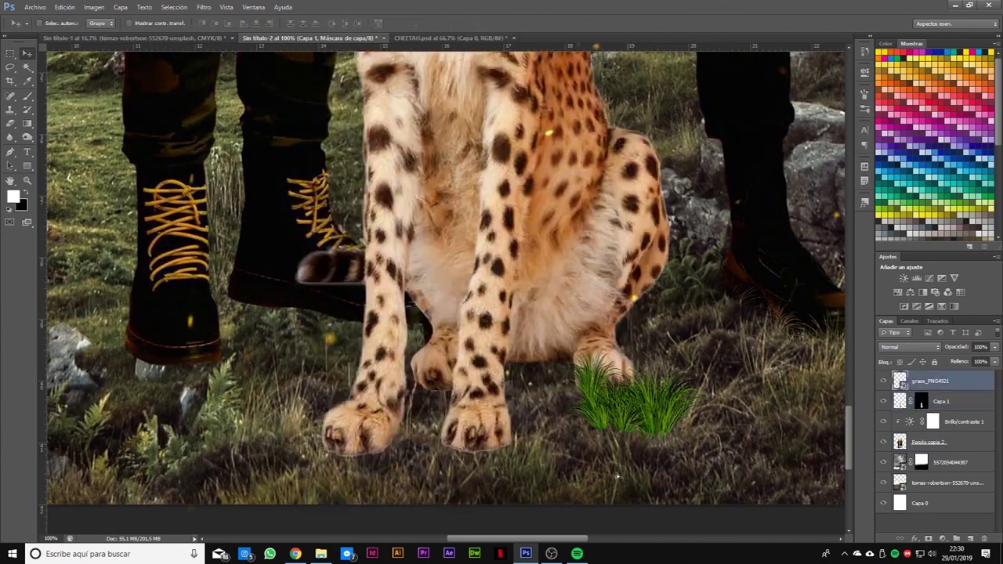
pyautogui.click(930, 381)
pyautogui.moveTo(561, 427); pyautogui.dragTo(427, 459)
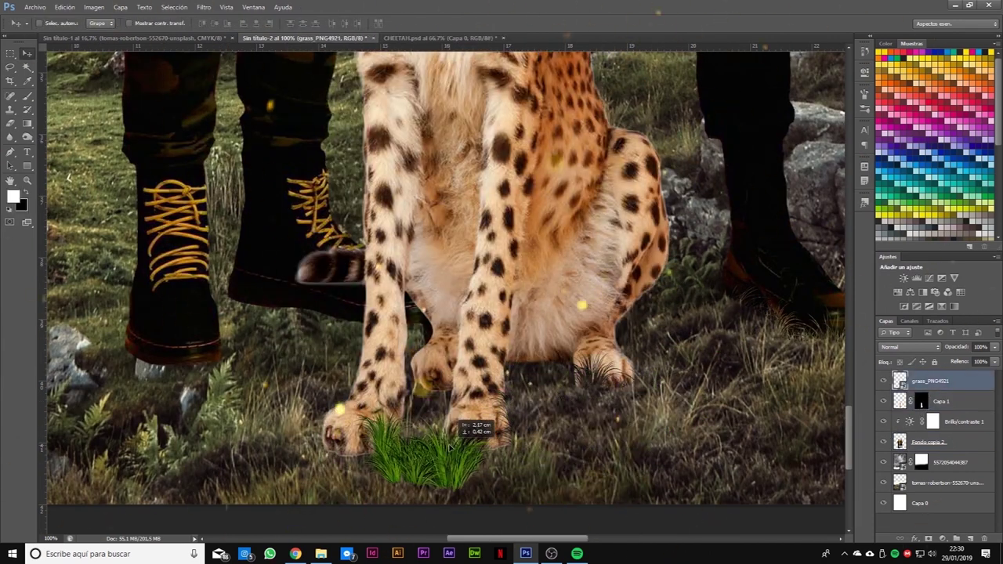
# - Enlarge the grass clump and move it to the lower left of the poster
pyautogui.hotkey('ctrl', 't')
pyautogui.moveTo(370, 414); pyautogui.dragTo(290, 348)
pyautogui.press('Return')
pyautogui.press('x')
pyautogui.moveTo(439, 463)
pyautogui.mouseDown()
pyautogui.moveTo(250, 439)
pyautogui.moveTo(318, 345)
pyautogui.moveTo(376, 330)
pyautogui.mouseUp()
pyautogui.click(26, 53)
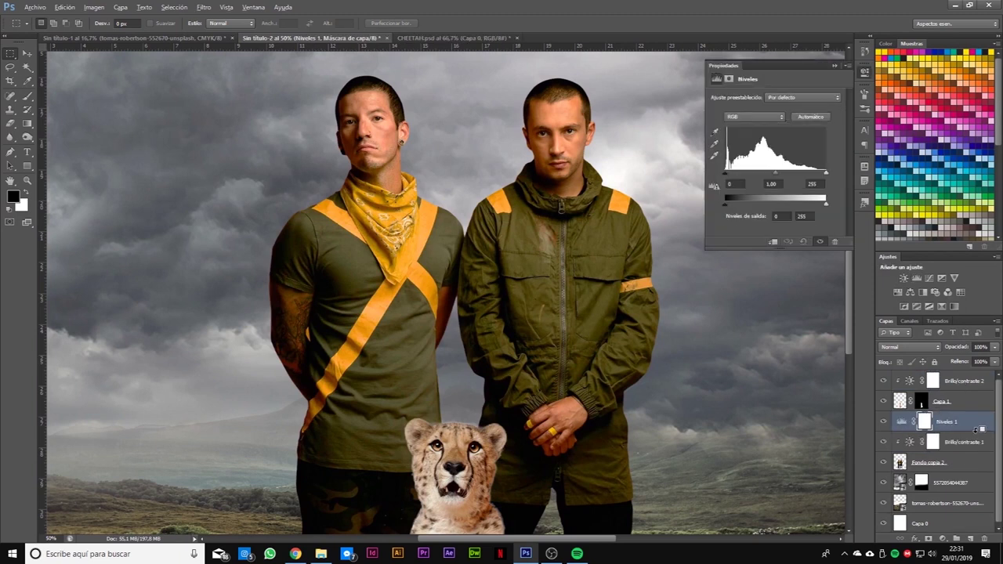
# - Clip the Levels adjustment to the layer below it
pyautogui.keyDown('alt'); pyautogui.click(978, 431); pyautogui.keyUp('alt')
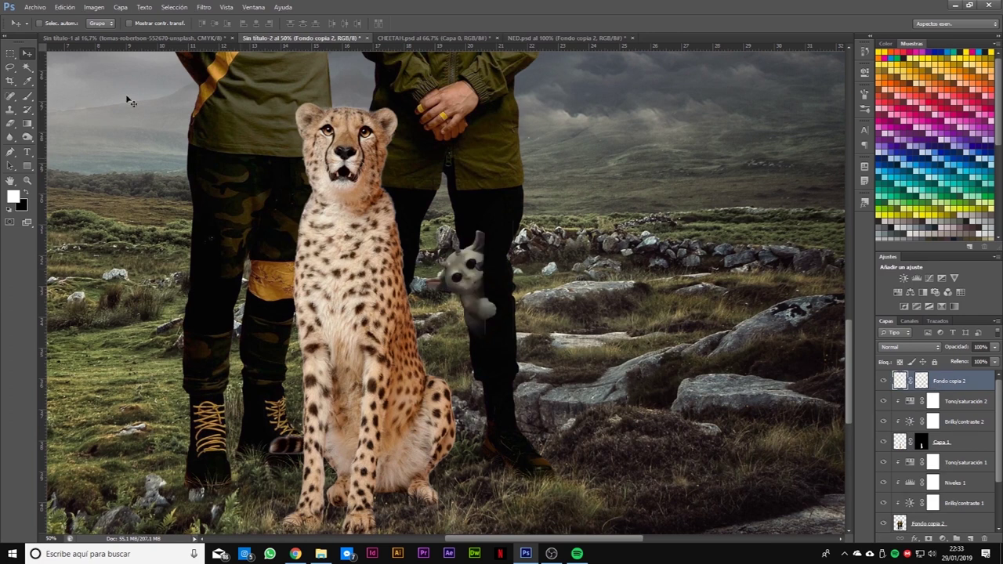
# - Flip the creature horizontally, enlarge it to about 126% and set it beside the man's leg
pyautogui.click(26, 96)
pyautogui.hotkey('ctrl', 't')
pyautogui.rightClick(570, 269)
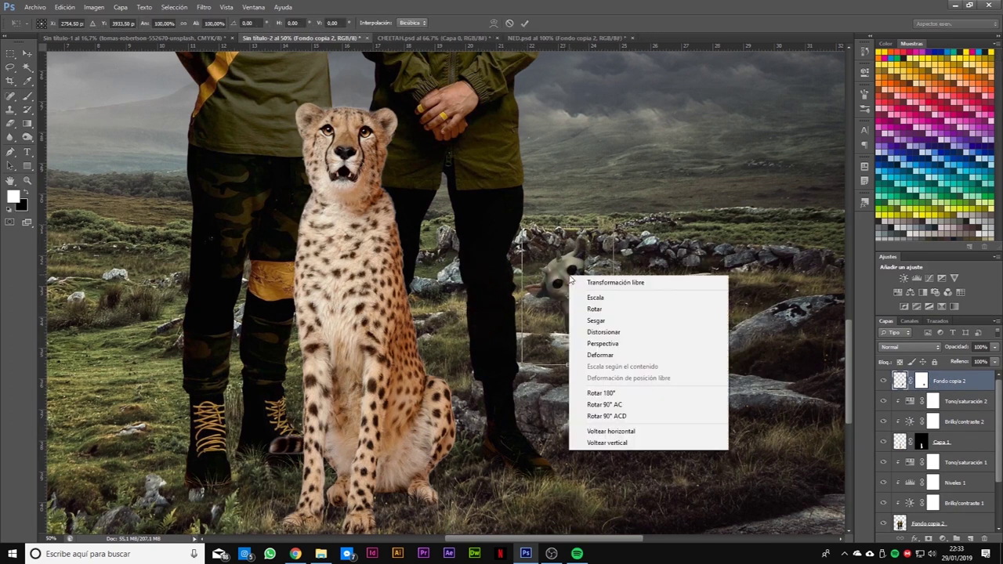
pyautogui.click(607, 428)
pyautogui.hotkey('ctrl', '+')
pyautogui.scroll(-3, 658, 406)
pyautogui.scroll(-1, 659, 406)
pyautogui.moveTo(704, 441); pyautogui.dragTo(739, 478)
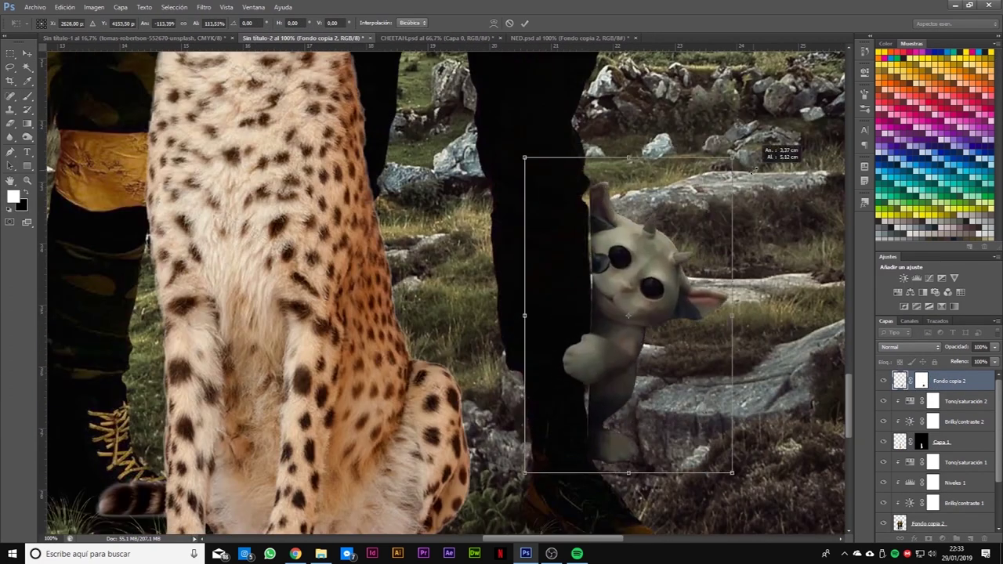
pyautogui.moveTo(644, 283); pyautogui.dragTo(637, 280)
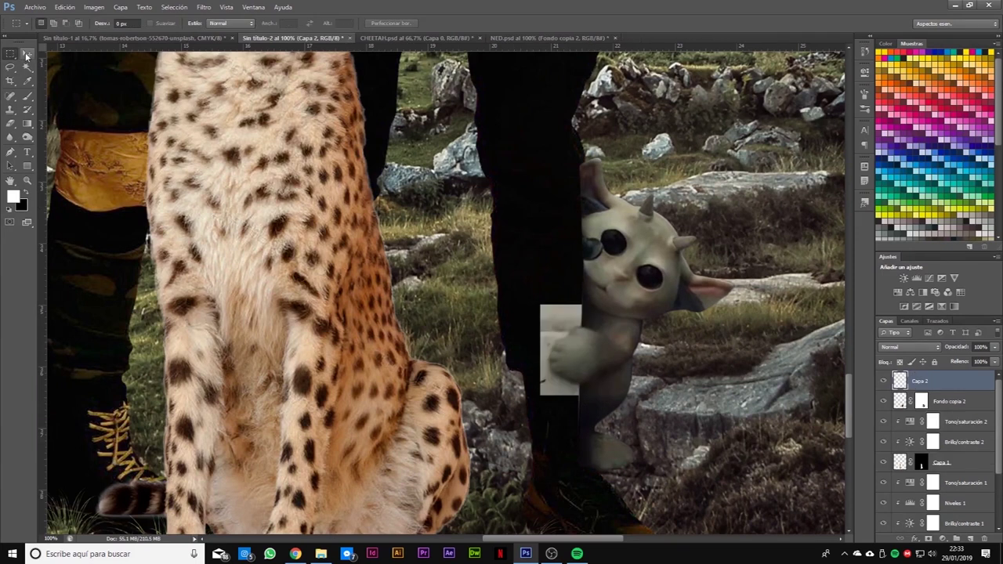
# - Duplicate the creature layer, clip the copy to the layer below and shift it right
pyautogui.moveTo(945, 398); pyautogui.dragTo(980, 539)
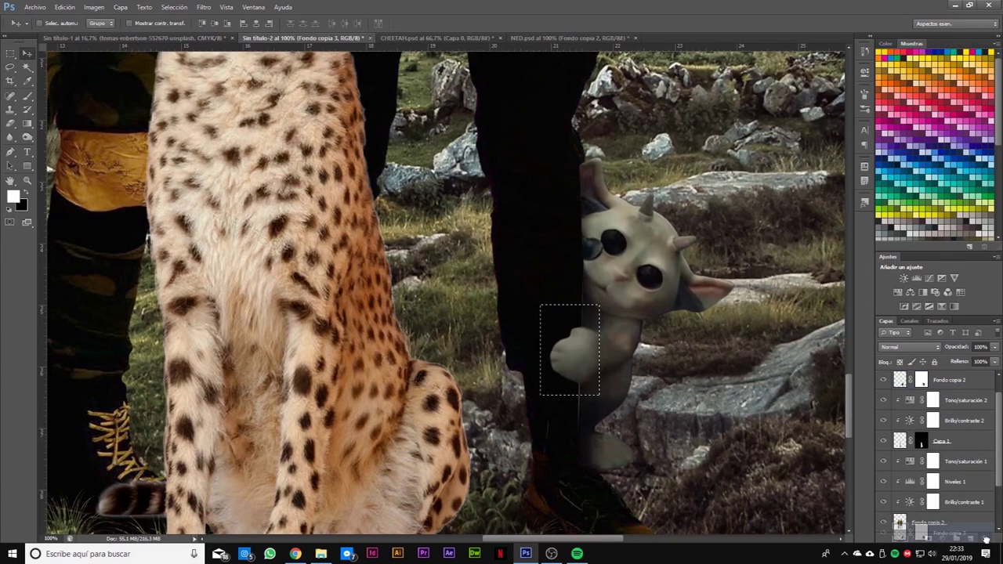
pyautogui.press('m')
pyautogui.hotkey('ctrl', '+')
pyautogui.rightClick(945, 525)
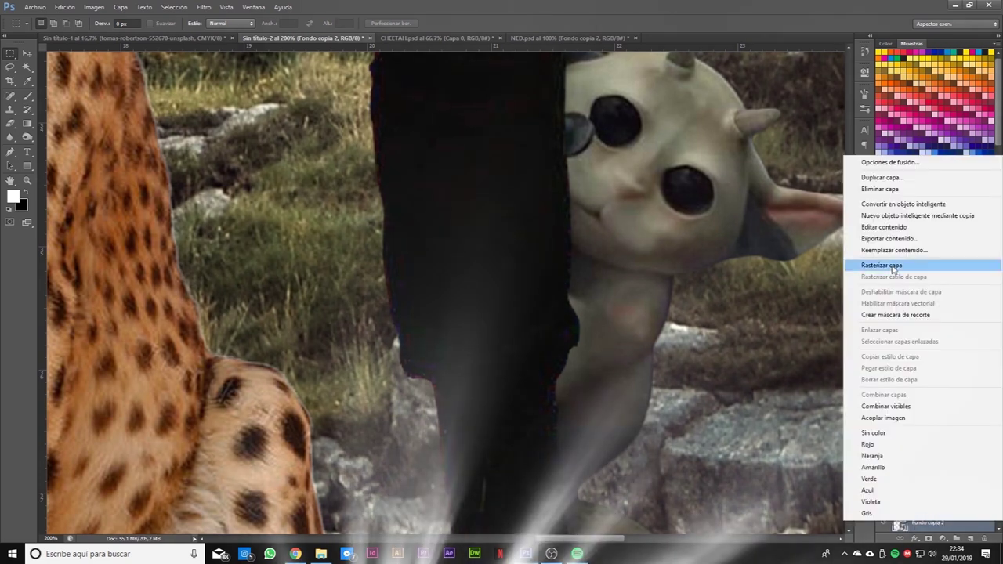
pyautogui.click(905, 266)
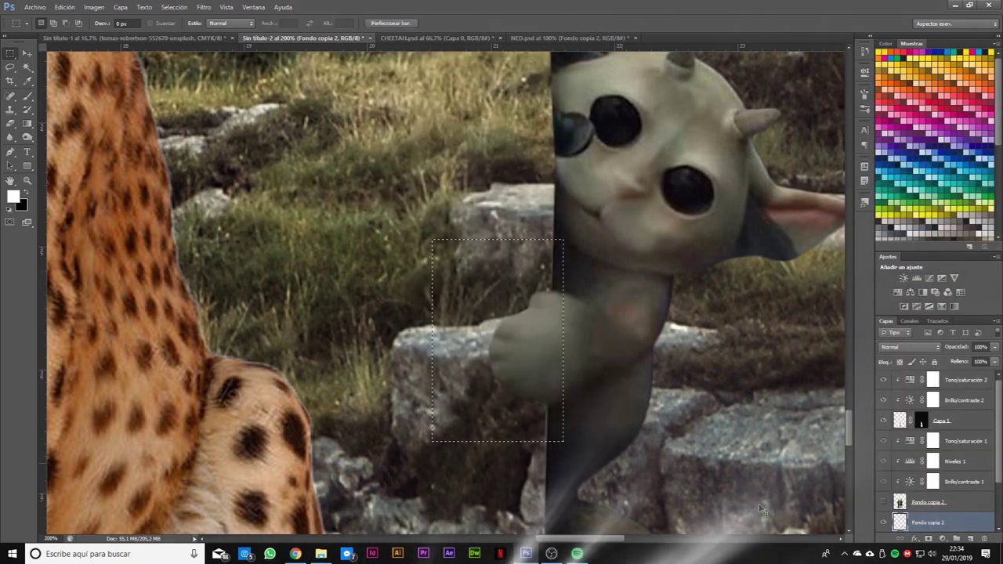
pyautogui.moveTo(522, 240); pyautogui.dragTo(588, 287)
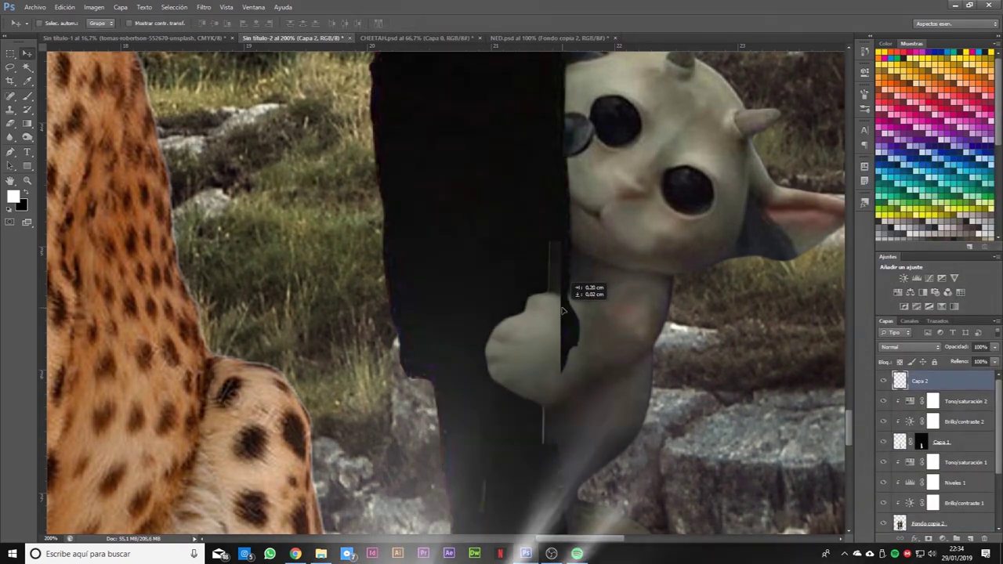
# - Select the area around the creature's paw and nudge it into place around the leg
pyautogui.hotkey('ctrl', '+')
pyautogui.press('m')
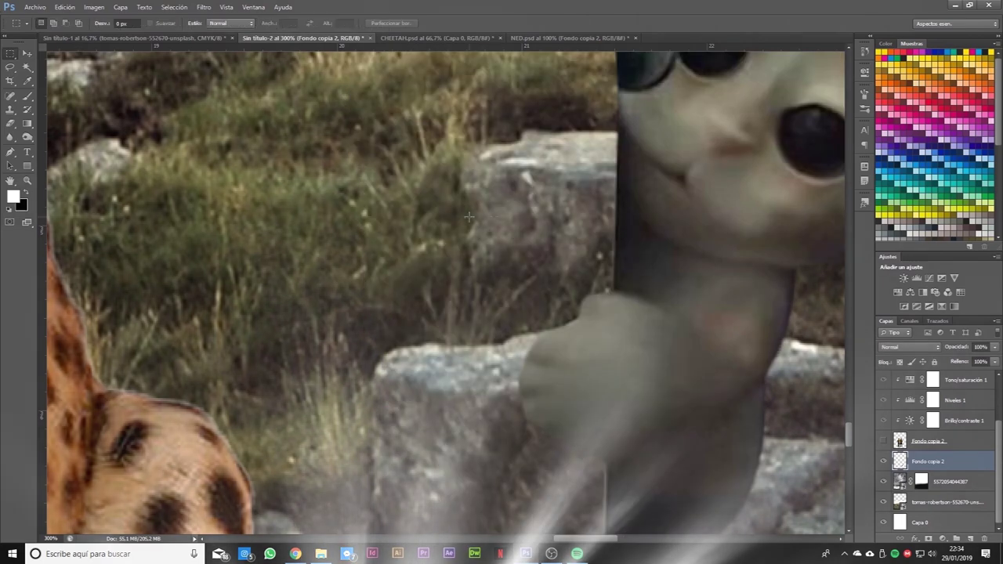
pyautogui.moveTo(466, 217); pyautogui.dragTo(775, 505)
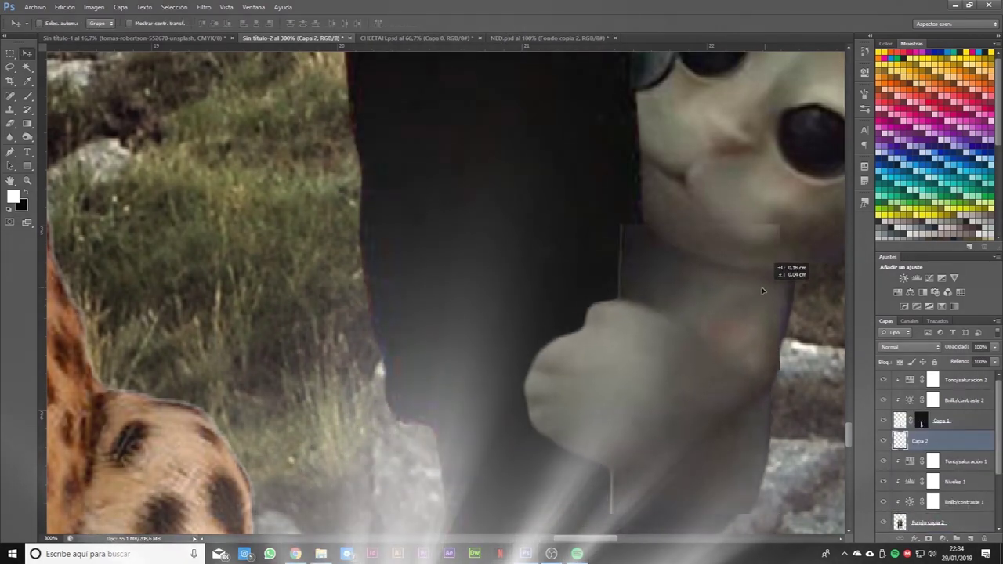
pyautogui.moveTo(784, 274); pyautogui.dragTo(692, 340)
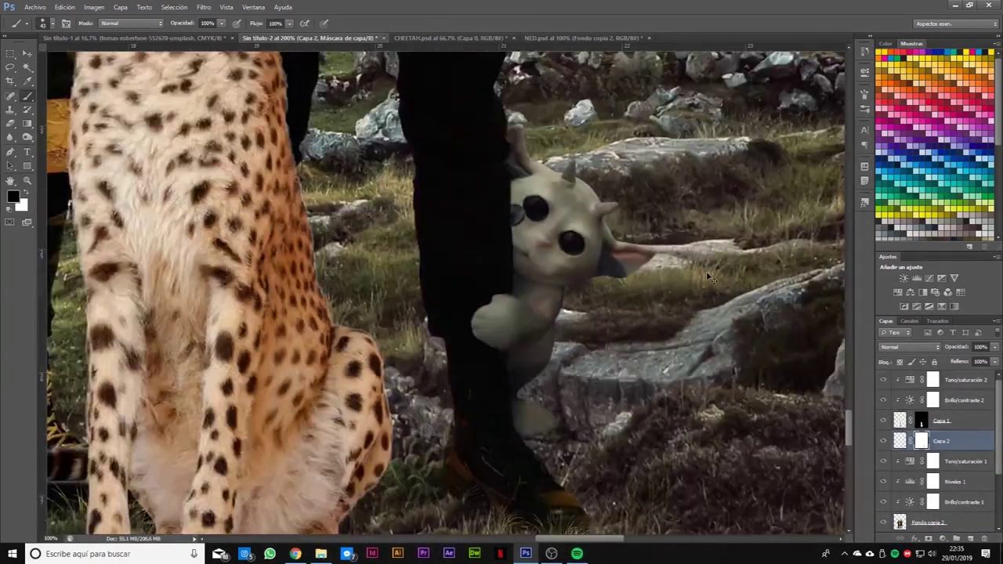
pyautogui.hotkey('ctrl', '-')
pyautogui.hotkey('ctrl', '-')
pyautogui.hotkey('ctrl', '-')
pyautogui.hotkey('ctrl', '-')
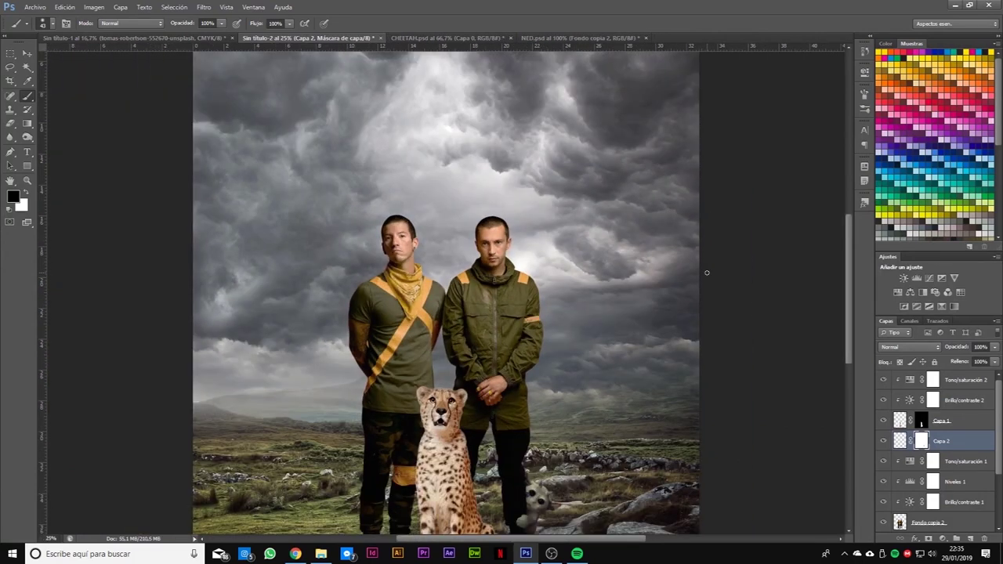
pyautogui.hotkey('ctrl', '-')
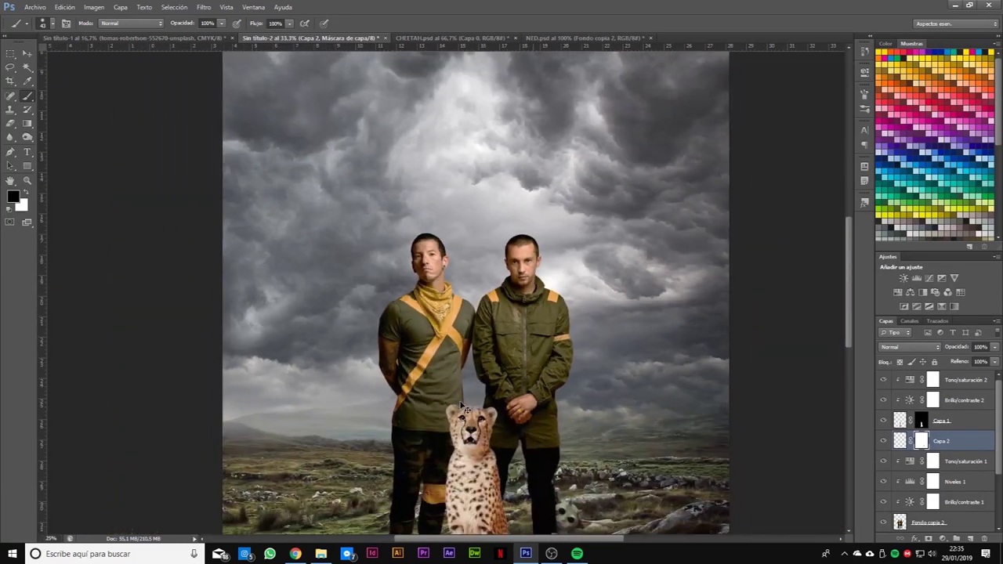
pyautogui.click(35, 7)
# - Place a second vulture, flip it horizontally and move it to the upper-right sky
pyautogui.click(58, 177)
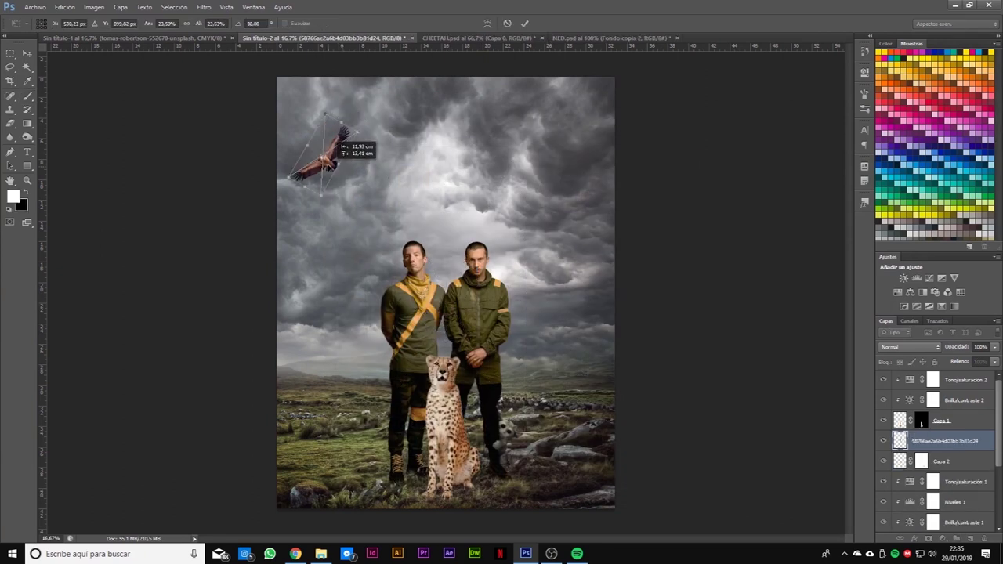
pyautogui.hotkey('ctrl', 't')
pyautogui.rightClick(531, 155)
pyautogui.click(553, 296)
pyautogui.moveTo(522, 183); pyautogui.dragTo(605, 183)
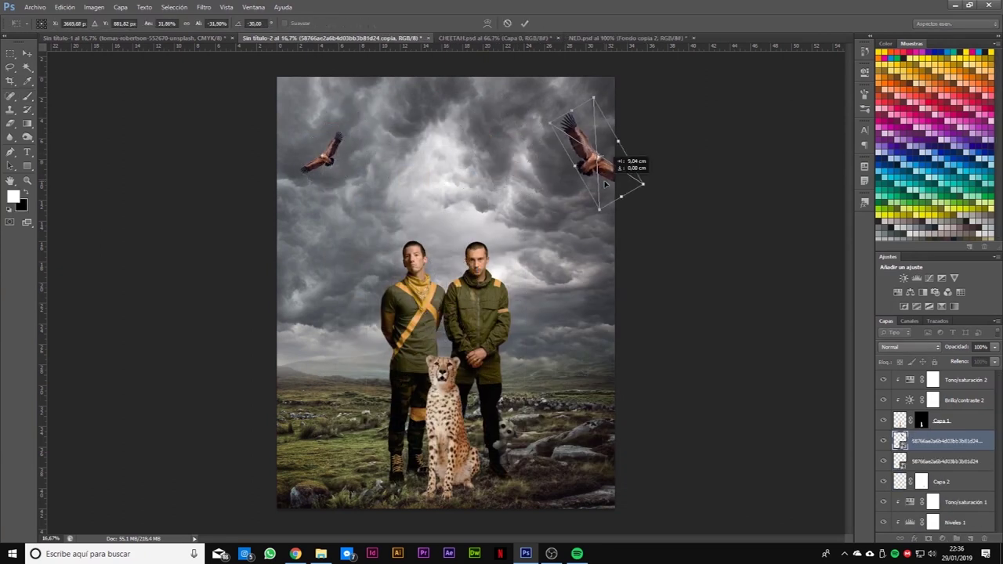
# - Add a Hue/Saturation adjustment, then group the artwork layers with Ctrl+G and rename the group
pyautogui.click(909, 292)
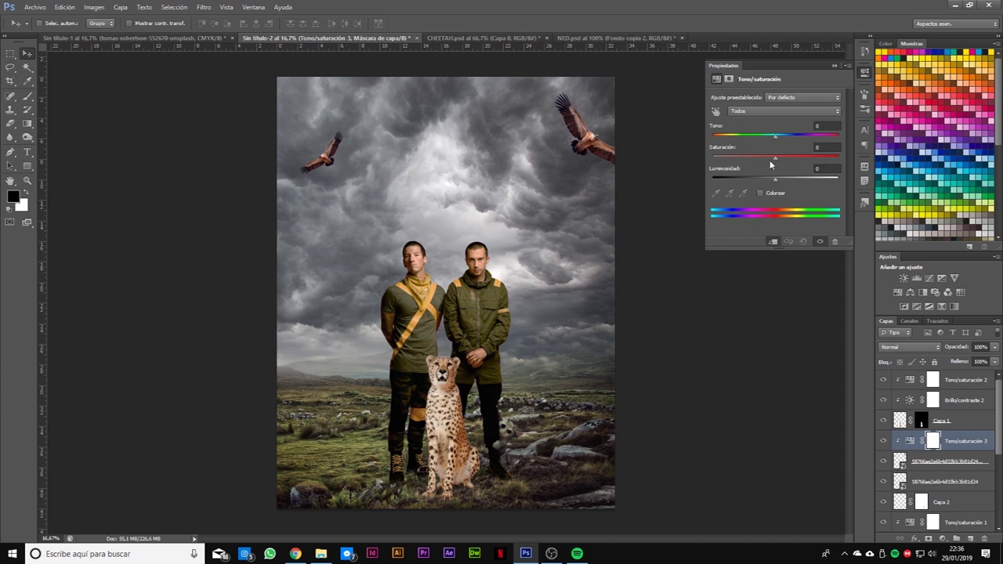
pyautogui.click(941, 476)
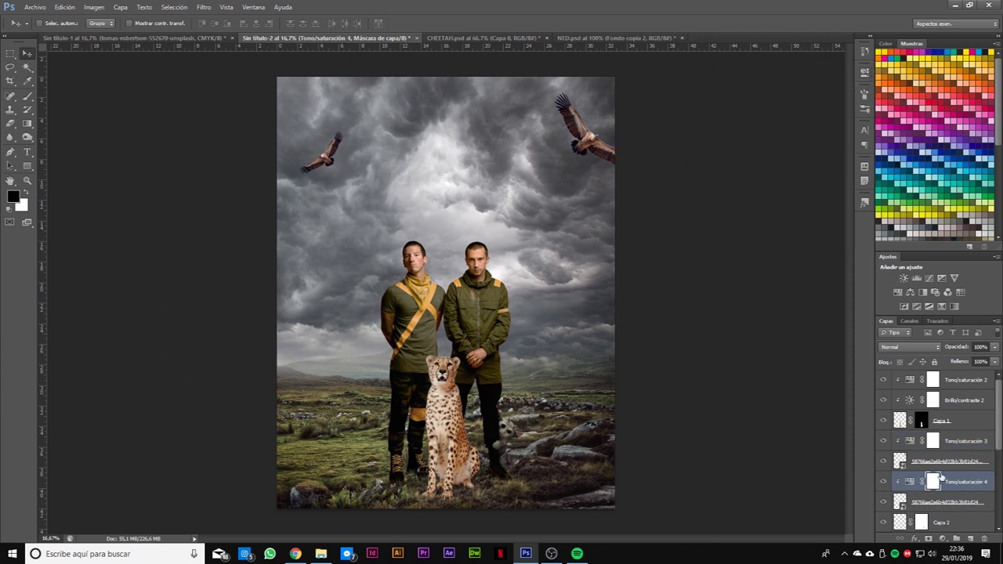
pyautogui.keyDown('shift'); pyautogui.click(965, 382); pyautogui.keyUp('shift')
pyautogui.hotkey('ctrl', 'g')
pyautogui.doubleClick(925, 377)
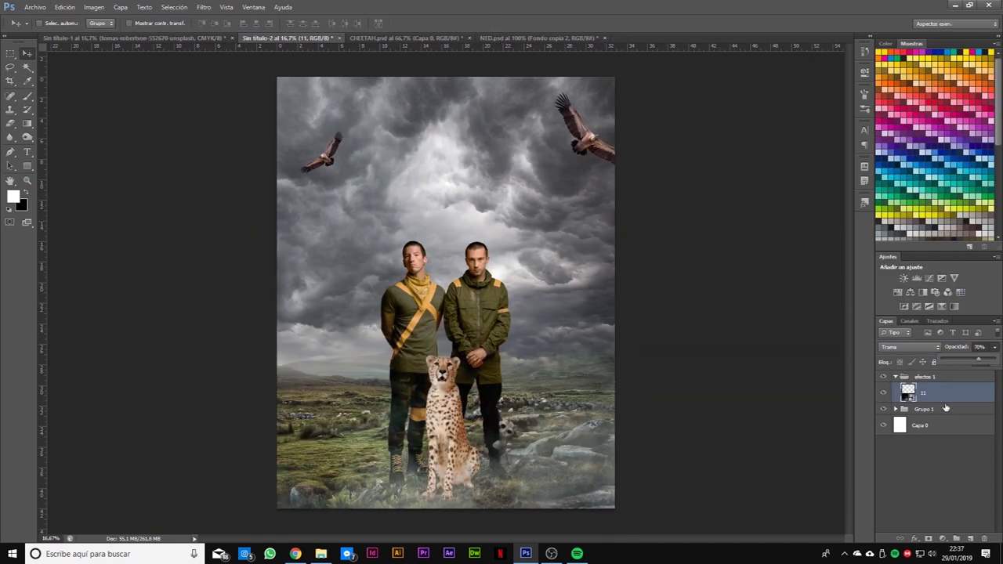
# - Nudge the fog layer down, duplicate it with Ctrl+J and enlarge the copy across the moor
pyautogui.click(907, 392)
pyautogui.moveTo(596, 388); pyautogui.dragTo(596, 396)
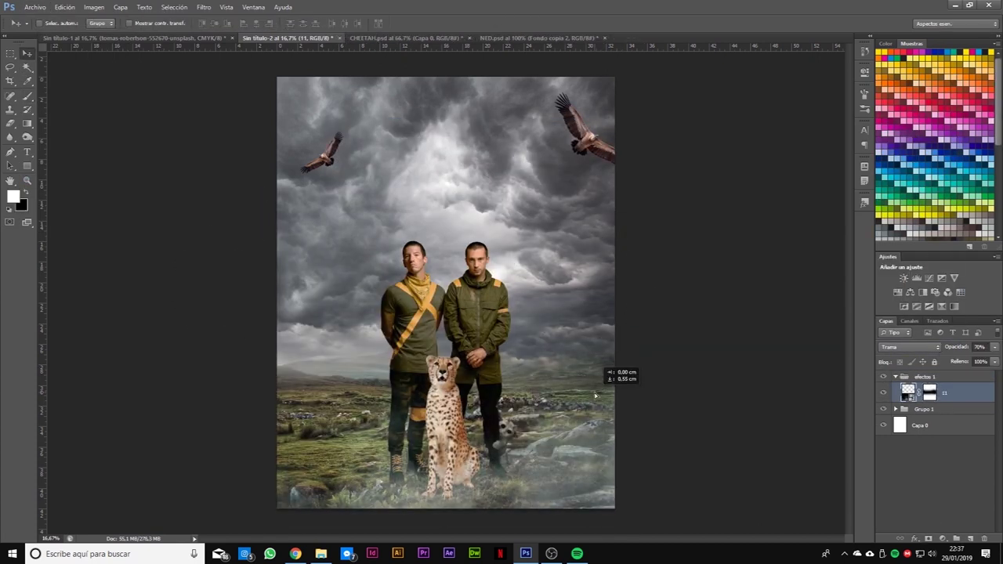
pyautogui.hotkey('ctrl', 'j')
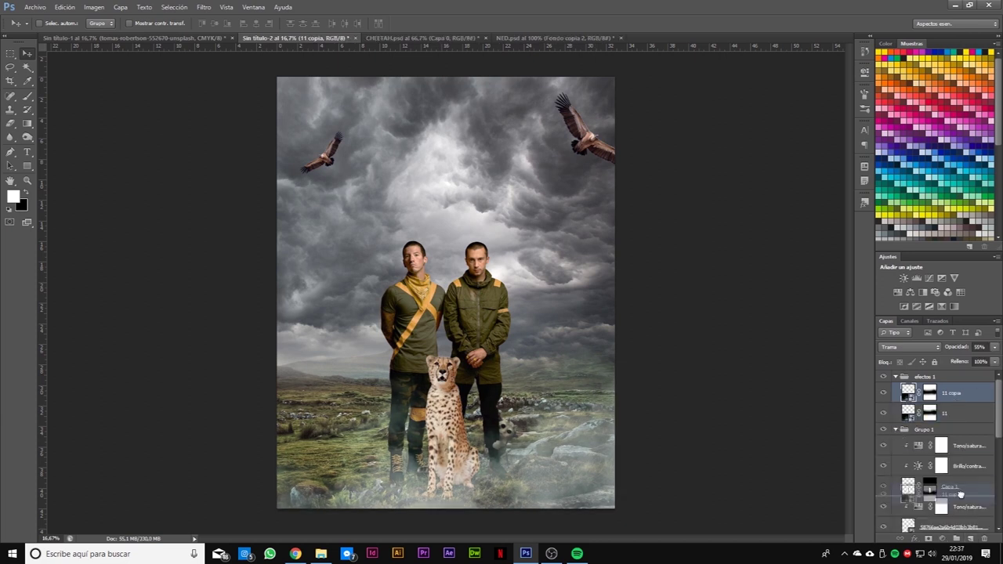
pyautogui.hotkey('ctrl', 't')
pyautogui.moveTo(447, 250)
pyautogui.mouseDown()
pyautogui.moveTo(452, 166)
pyautogui.moveTo(436, 110)
pyautogui.mouseUp()
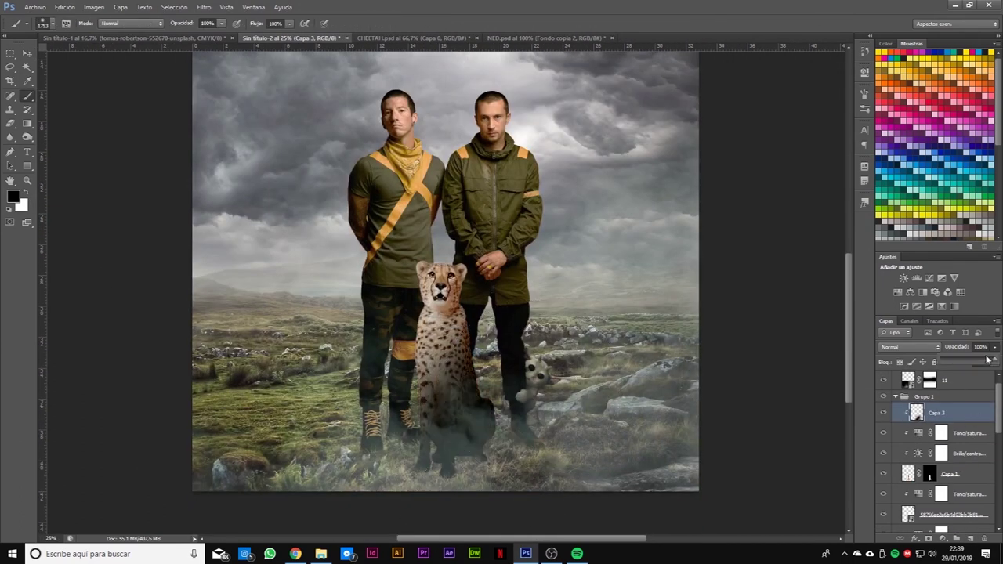
# - Confirm the brush colour stays black and zoom in to inspect the cheetah and figures
pyautogui.scroll(-5, 958, 470)
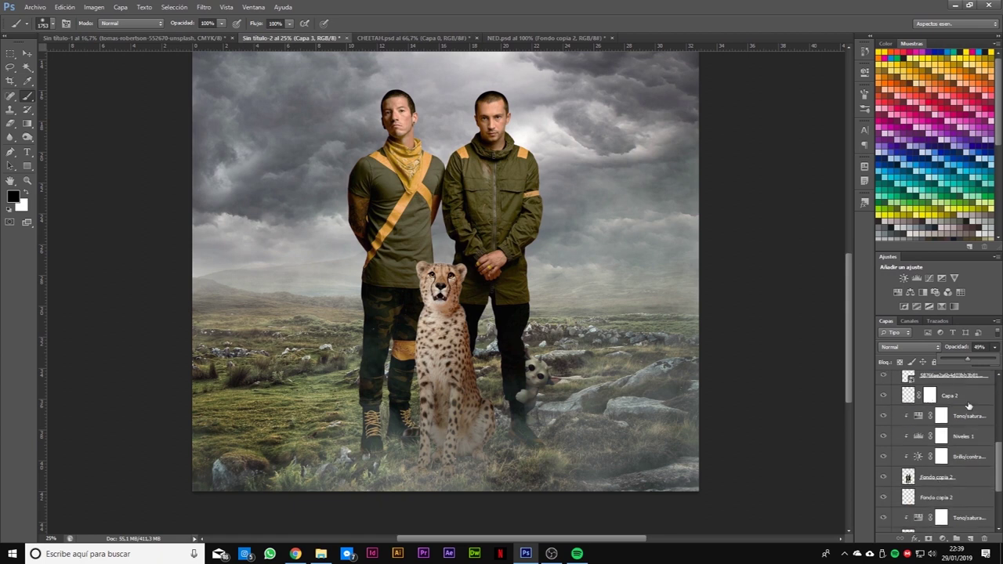
pyautogui.click(12, 197)
pyautogui.press('Escape')
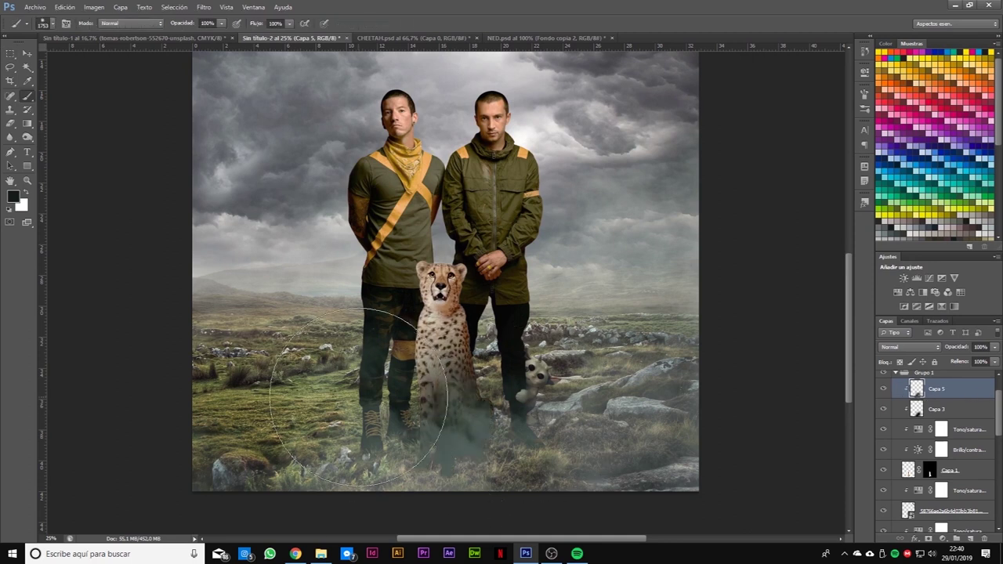
pyautogui.hotkey('ctrl', '+')
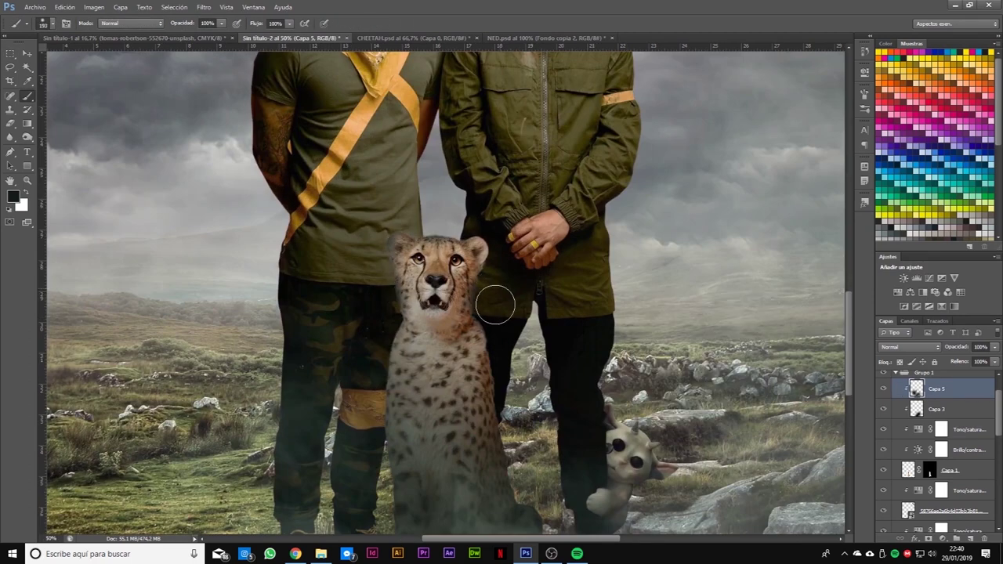
pyautogui.hotkey('ctrl', '-')
pyautogui.moveTo(989, 359); pyautogui.dragTo(968, 359)
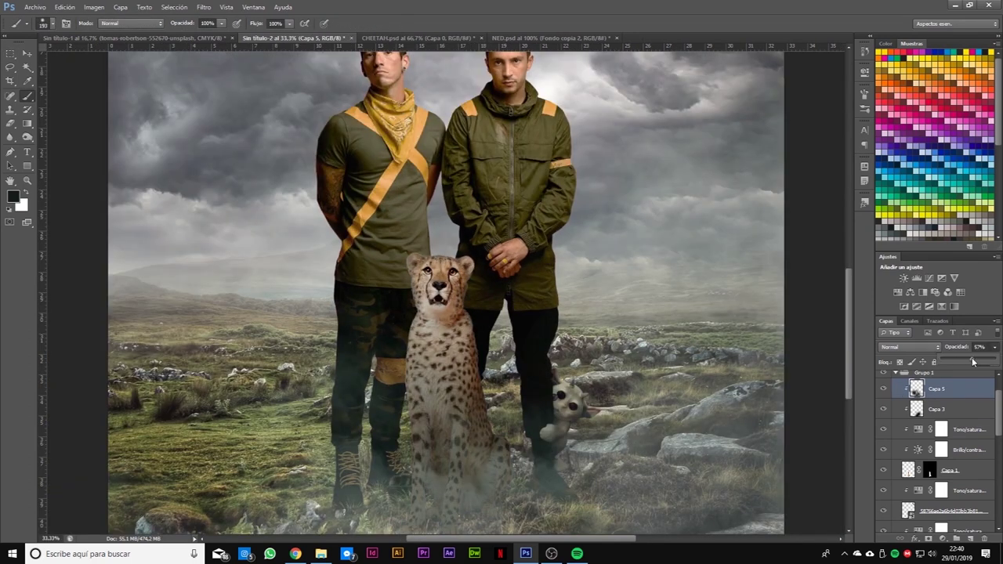
pyautogui.scroll(-2, 953, 484)
pyautogui.scroll(-2, 953, 484)
# - Add a new shading layer, resize the soft brush and lower the layer's opacity
pyautogui.click(971, 538)
pyautogui.rightClick(436, 369)
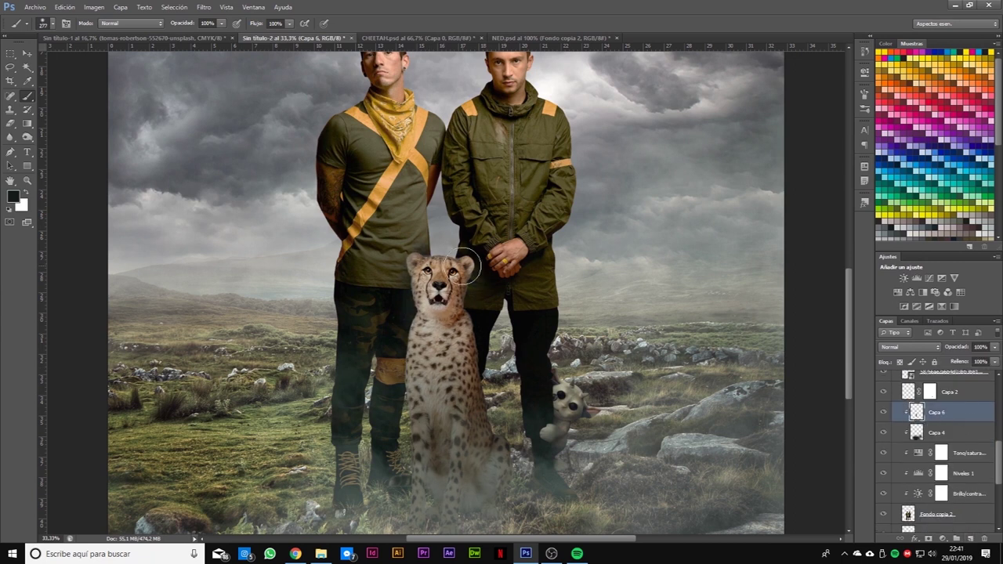
pyautogui.scroll(-2, 510, 444)
pyautogui.moveTo(995, 347); pyautogui.dragTo(942, 361)
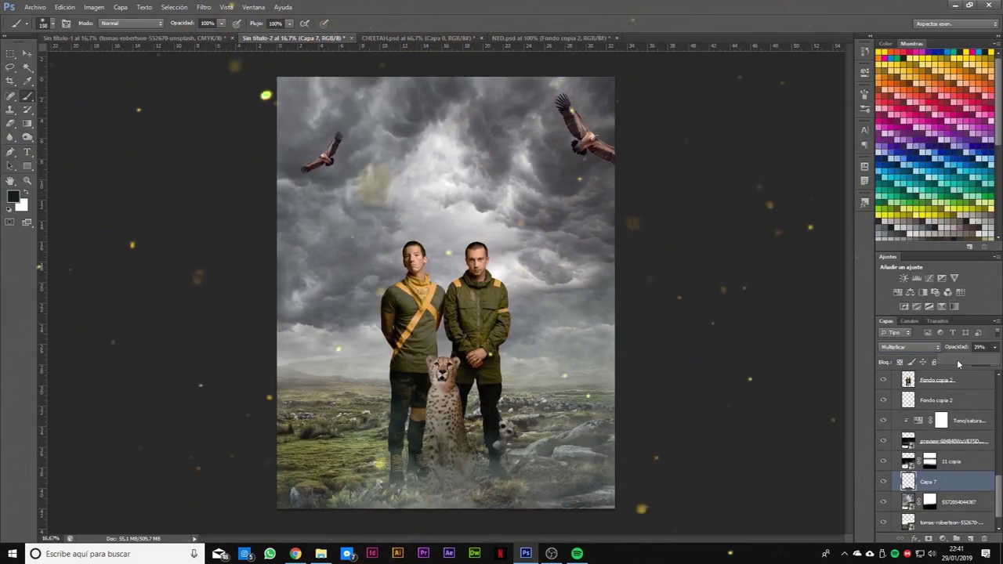
# - Drop the Multiply shading to 19% and fade the new painted Capa 9 to 29% opacity
pyautogui.moveTo(966, 362); pyautogui.dragTo(951, 359)
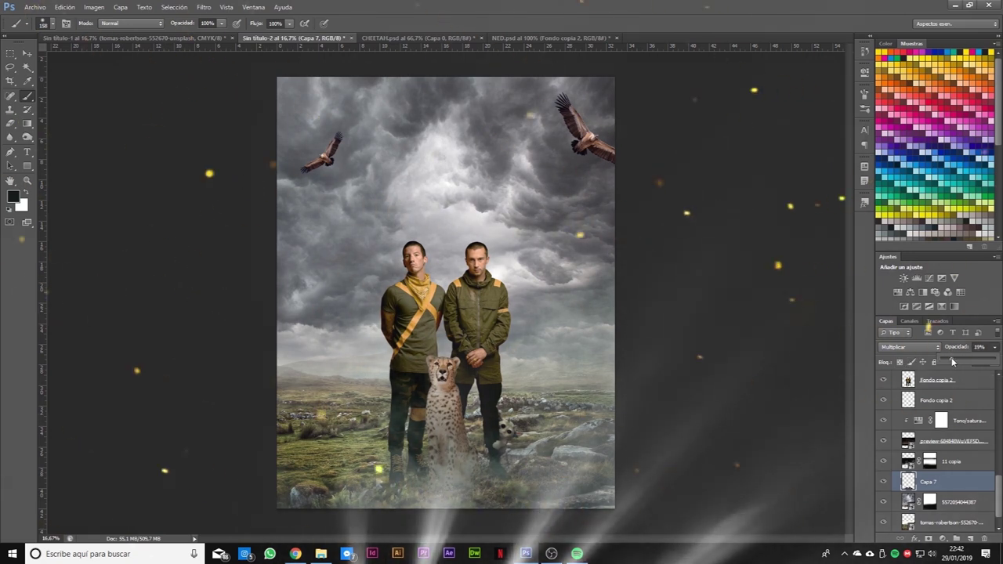
pyautogui.scroll(2, 975, 453)
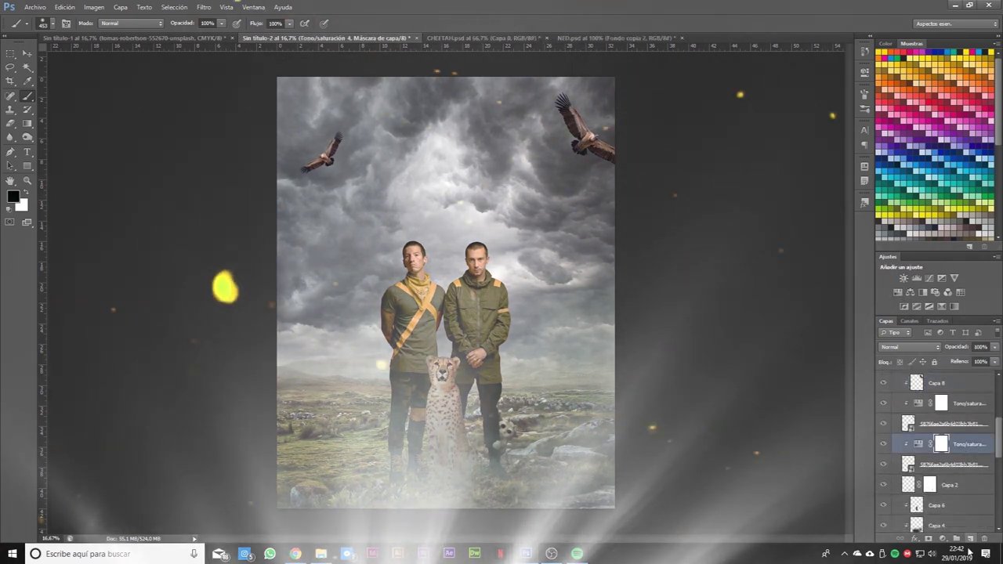
pyautogui.click(994, 347)
pyautogui.moveTo(994, 361); pyautogui.dragTo(957, 360)
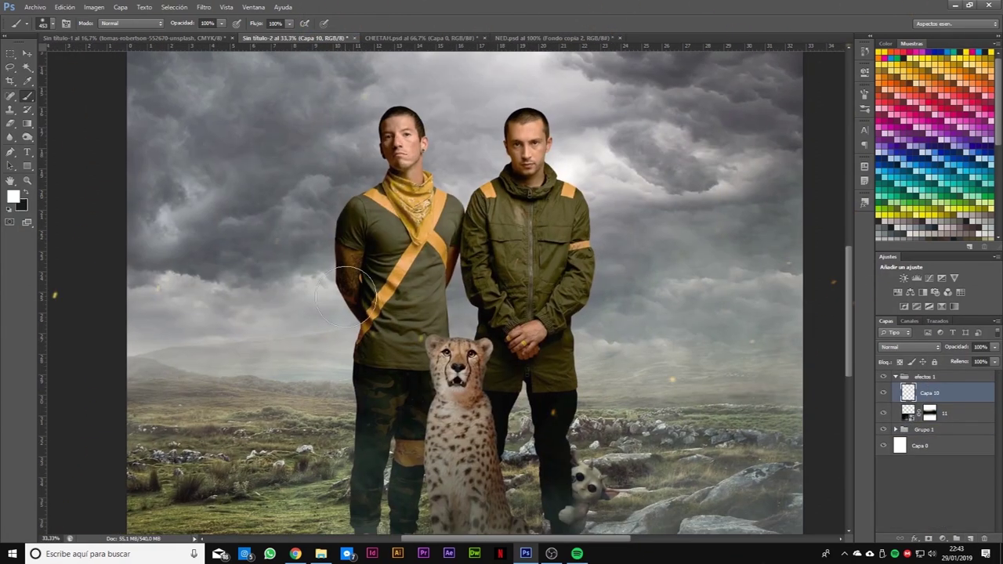
# - Paint white fog bands across the horizon and a glowing white light spot
pyautogui.moveTo(587, 344); pyautogui.dragTo(139, 331)
pyautogui.scroll(-2, 544, 410)
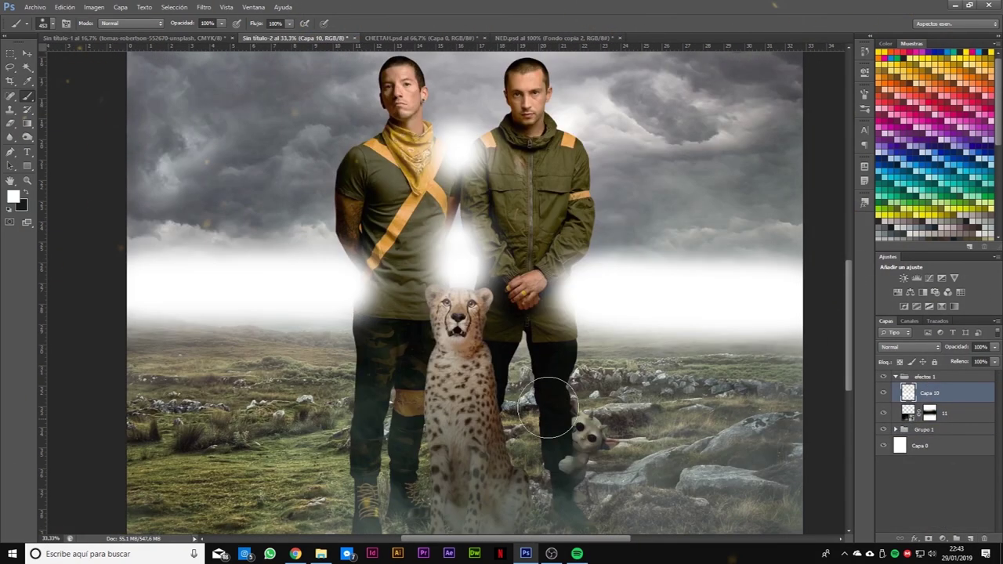
pyautogui.rightClick(462, 396)
pyautogui.click(423, 400)
pyautogui.hotkey('ctrl', '-')
pyautogui.hotkey('ctrl', '-')
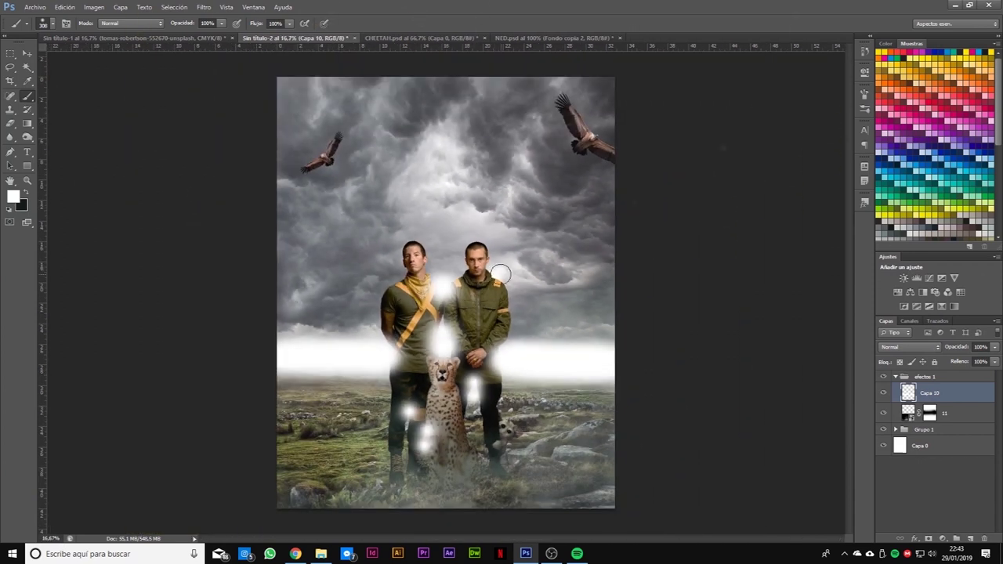
# - Paint a soft glow with a 400 px white brush and fade the layer to 17% opacity
pyautogui.rightClick(517, 345)
pyautogui.write('400')
pyautogui.press('Return')
pyautogui.click(474, 220)
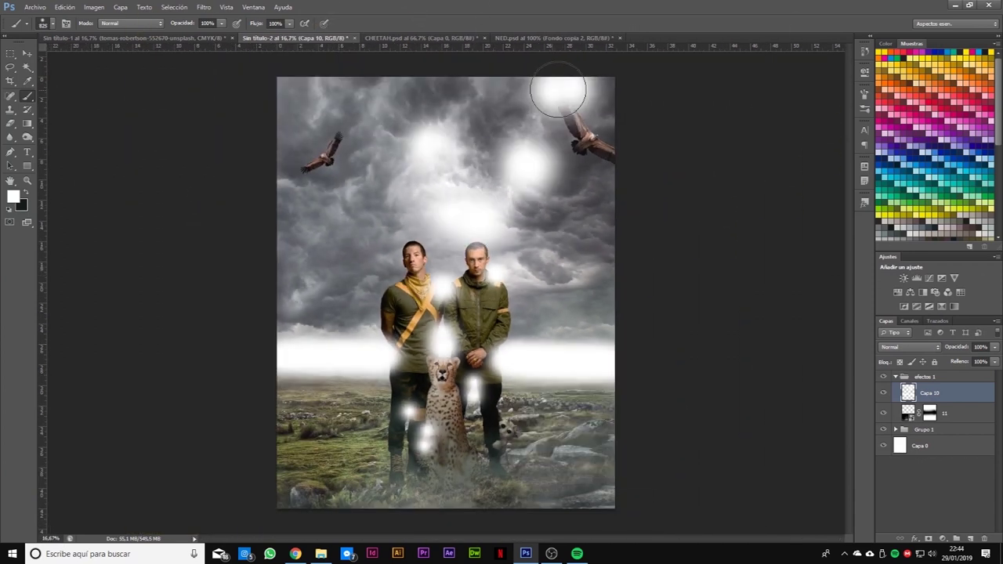
pyautogui.moveTo(991, 358); pyautogui.dragTo(957, 360)
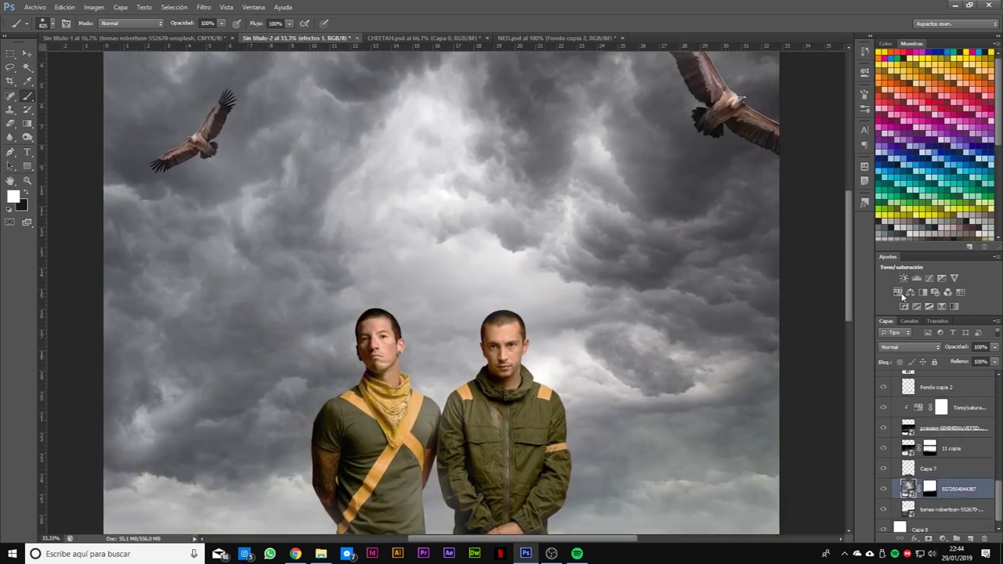
pyautogui.click(901, 294)
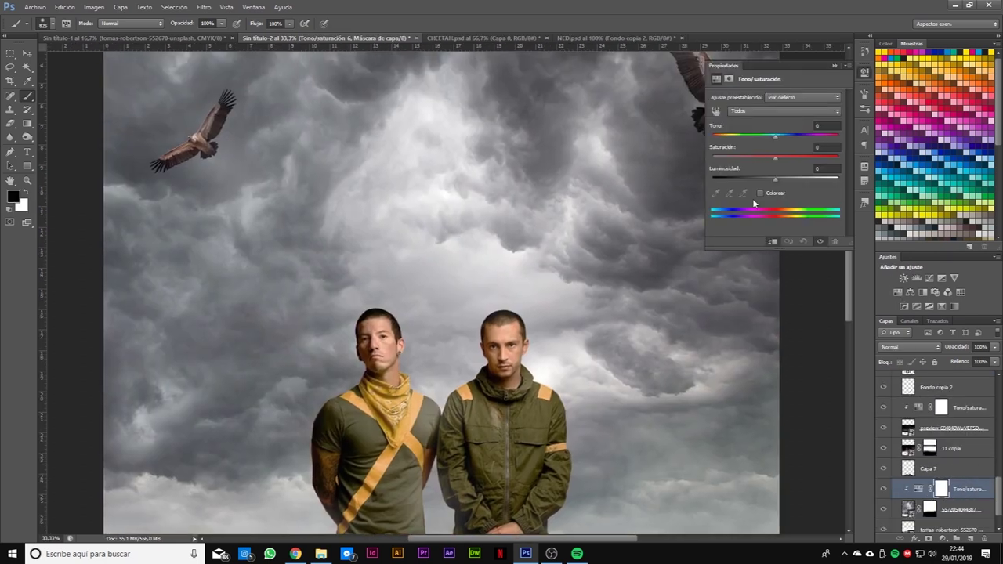
# - Tint the image sepia with Hue/Saturation and add a Color Lookup at 50% opacity
pyautogui.click(712, 214)
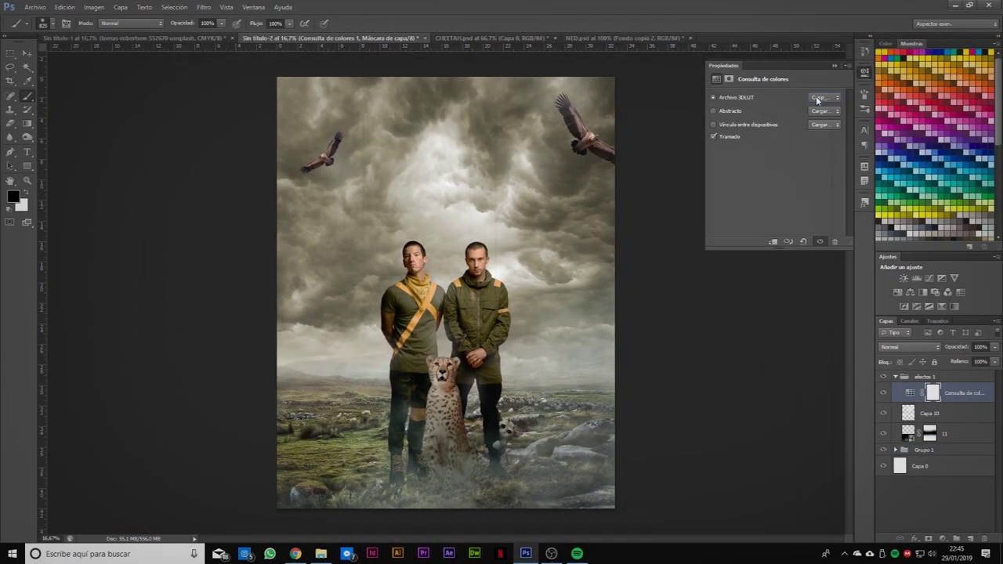
pyautogui.scroll(-2, 818, 99)
pyautogui.scroll(-1, 818, 100)
pyautogui.scroll(-1, 817, 99)
pyautogui.click(864, 71)
pyautogui.click(994, 347)
pyautogui.moveTo(991, 361); pyautogui.dragTo(971, 361)
pyautogui.click(982, 398)
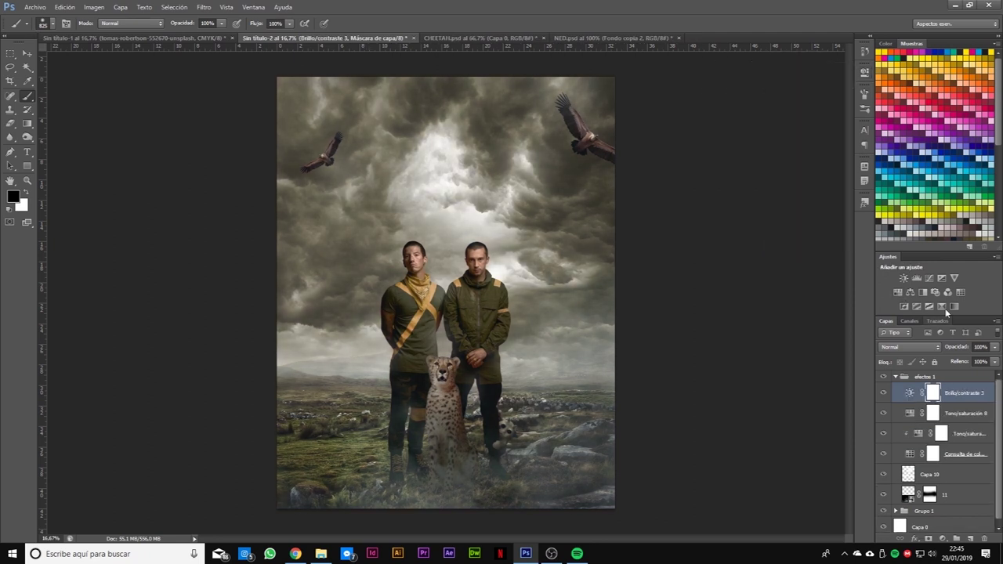
# - Add a second Color Lookup with an orange tint and drop its opacity to 0%
pyautogui.click(960, 292)
pyautogui.click(822, 98)
pyautogui.click(788, 195)
pyautogui.click(834, 65)
pyautogui.moveTo(995, 346); pyautogui.dragTo(946, 360)
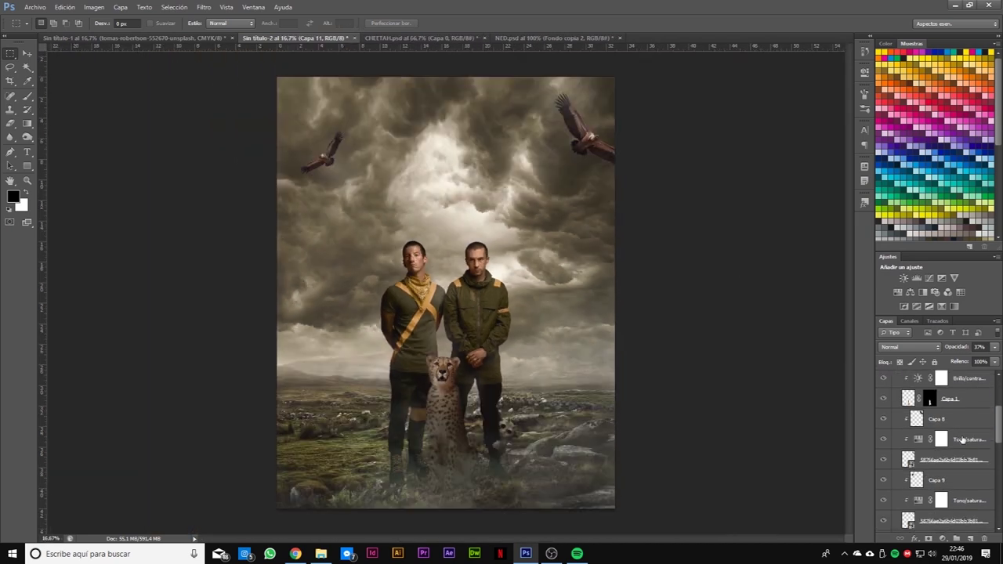
# - Apply a Motion Blur to the vulture layer and commit its transform
pyautogui.click(962, 459)
pyautogui.click(226, 7)
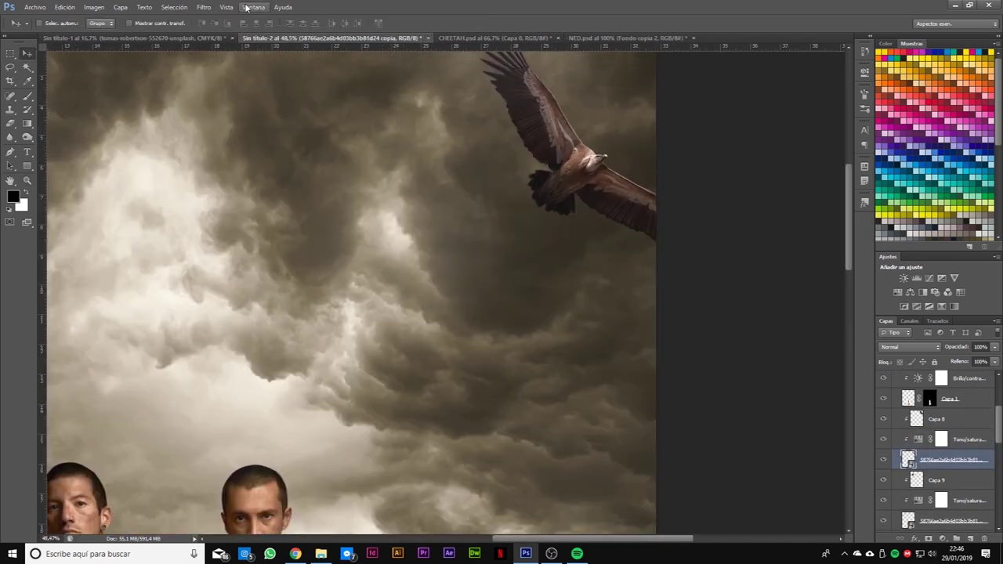
pyautogui.click(203, 7)
pyautogui.click(407, 191)
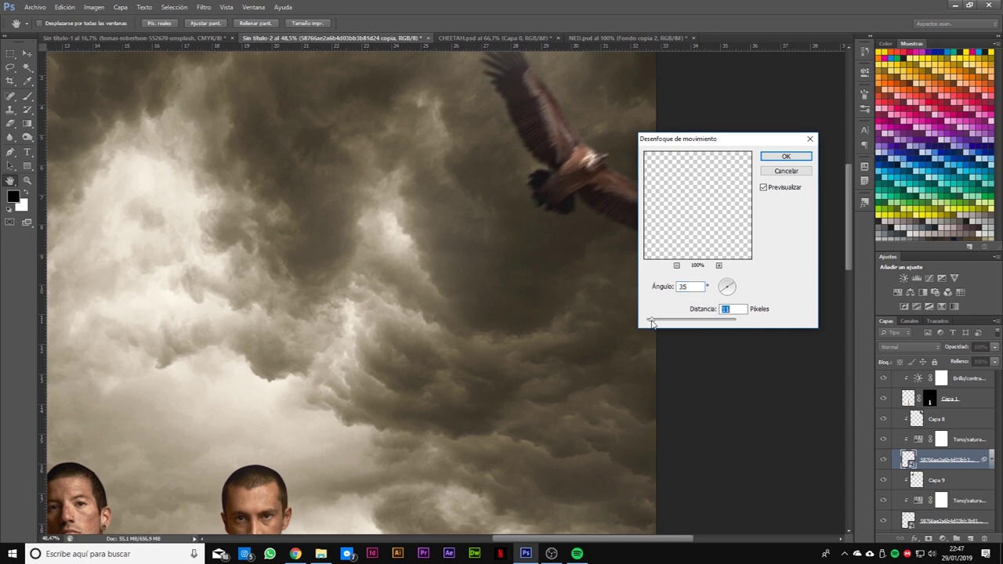
pyautogui.click(784, 157)
pyautogui.hotkey('ctrl', '-')
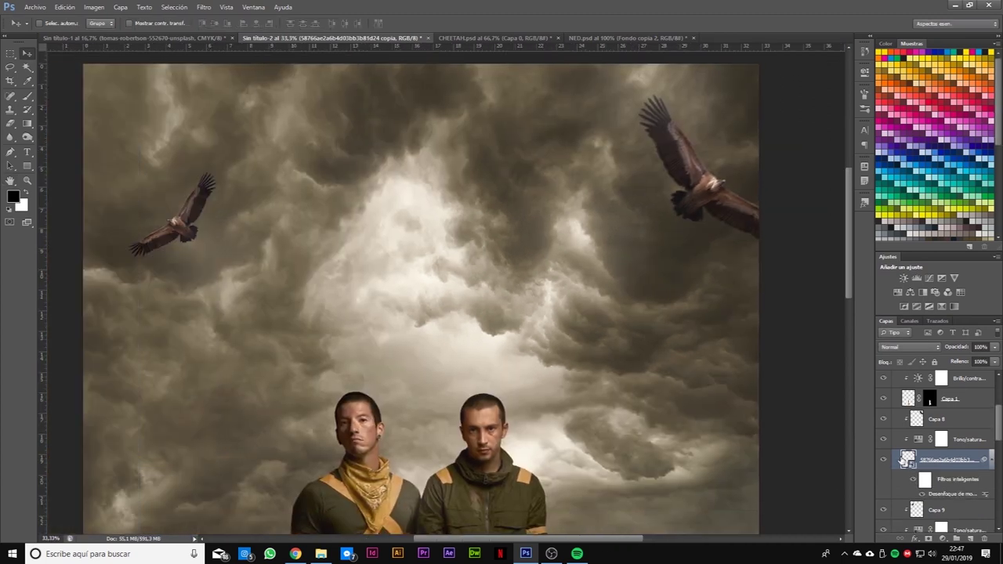
pyautogui.keyDown('shift'); pyautogui.click(901, 459); pyautogui.keyUp('shift')
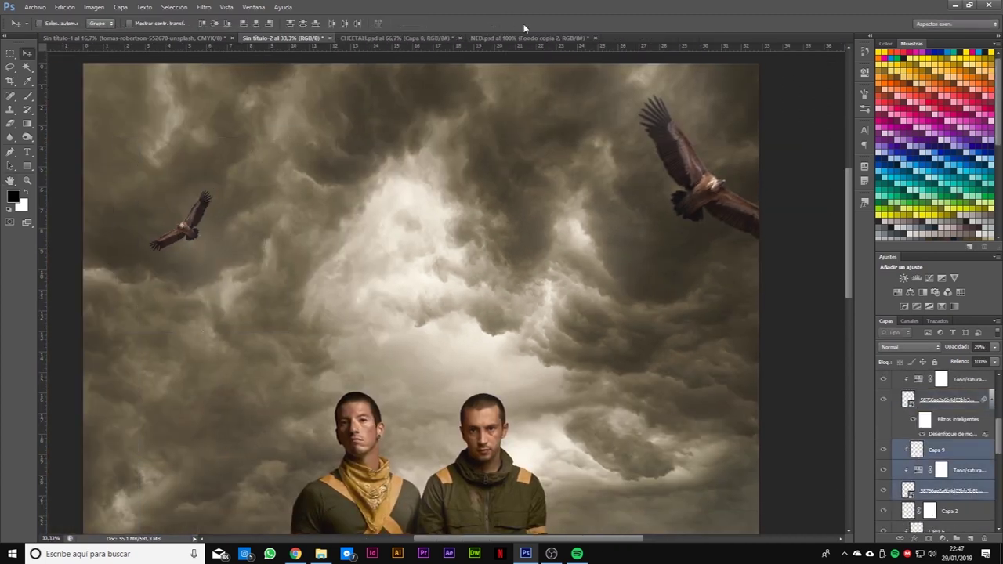
pyautogui.press('Return')
pyautogui.hotkey('ctrl', '-')
# - On a new layer, soften the vignette and paint a white glow on the cheetah's head at 25%
pyautogui.hotkey('ctrl', 'shift', 'alt', 'n')
pyautogui.press('b')
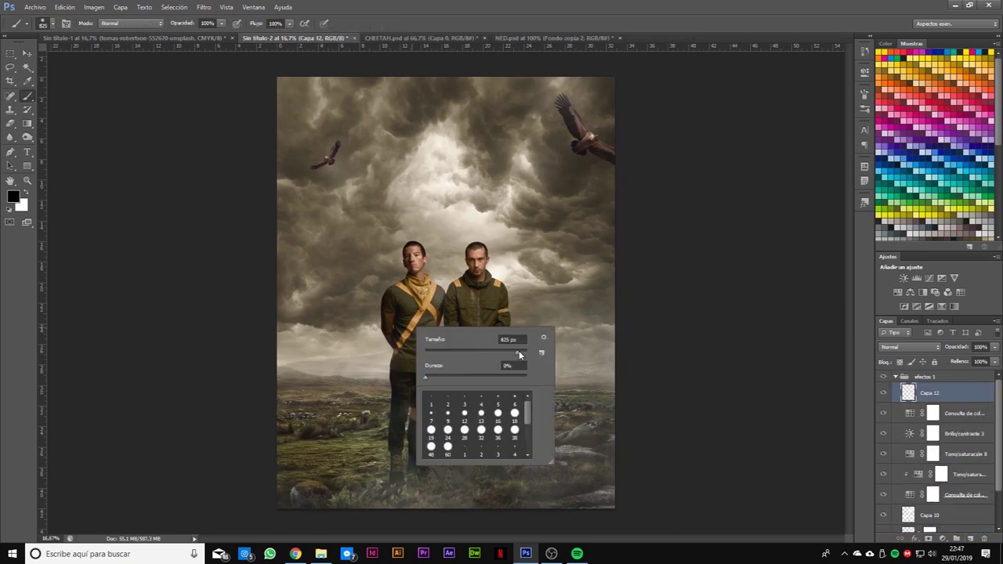
pyautogui.hotkey('ctrl', '-')
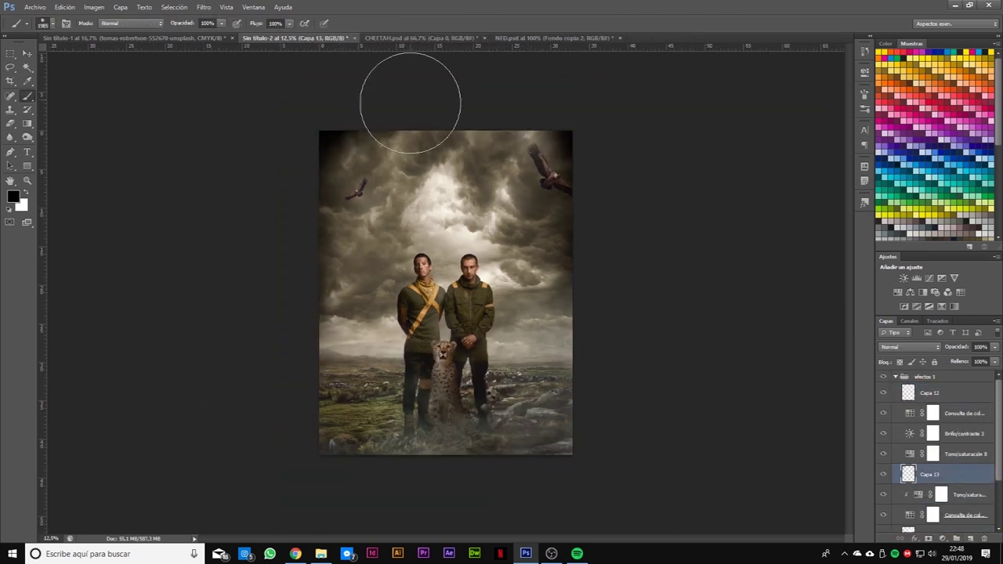
pyautogui.hotkey('ctrl', '+')
pyautogui.moveTo(994, 347); pyautogui.dragTo(964, 360)
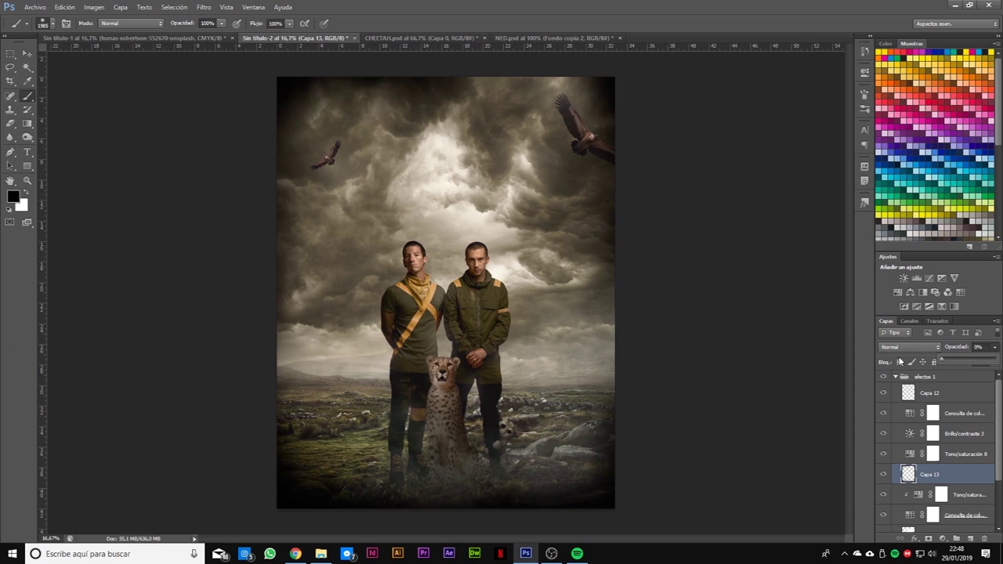
pyautogui.hotkey('ctrl', '+')
pyautogui.press('x')
pyautogui.rightClick(483, 403)
pyautogui.click(443, 372)
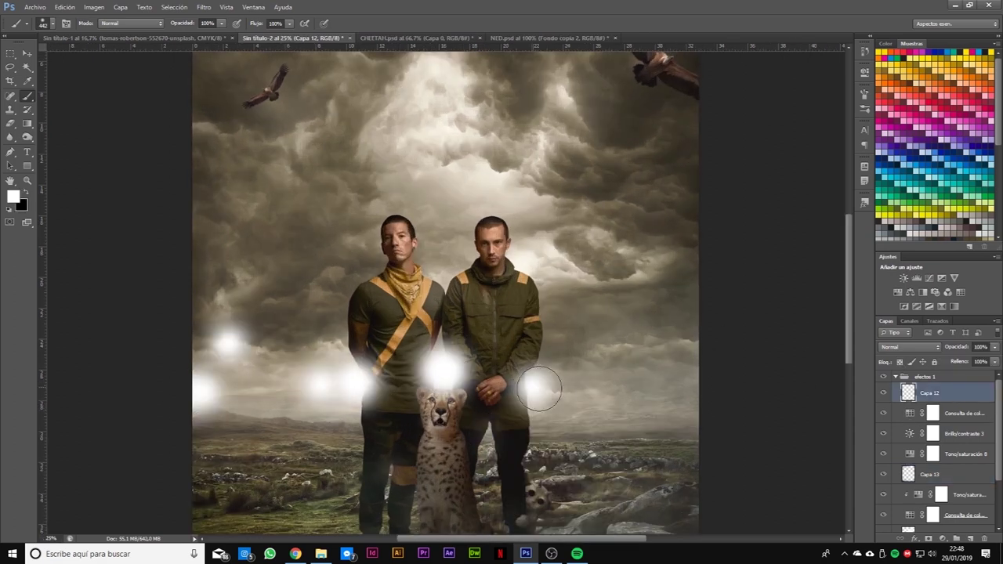
pyautogui.moveTo(994, 346); pyautogui.dragTo(967, 384)
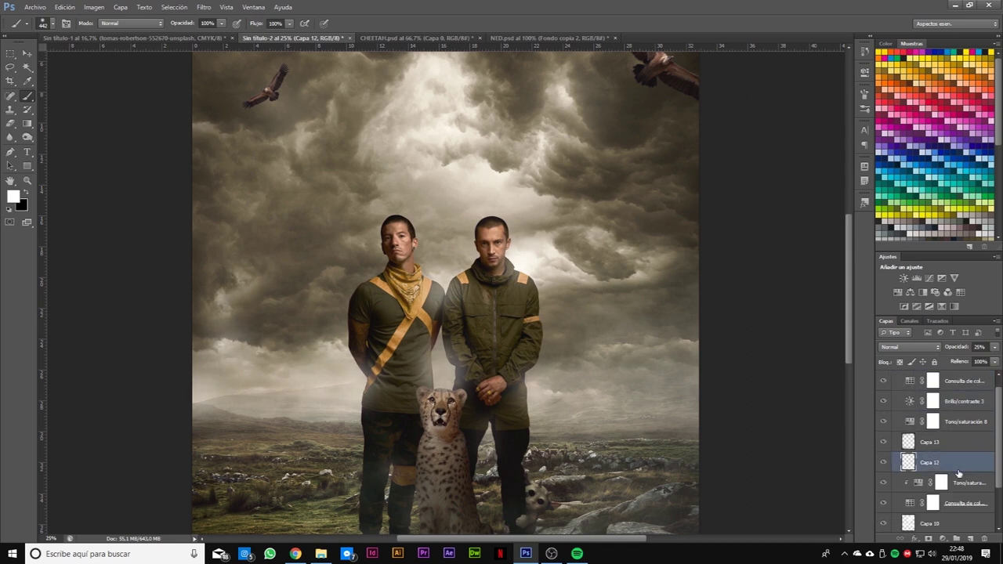
# - Add a Color Lookup preset adjustment at 20% opacity
pyautogui.scroll(-1, 638, 403)
pyautogui.hotkey('ctrl', '-')
pyautogui.click(960, 291)
pyautogui.click(827, 97)
pyautogui.moveTo(994, 347); pyautogui.dragTo(954, 361)
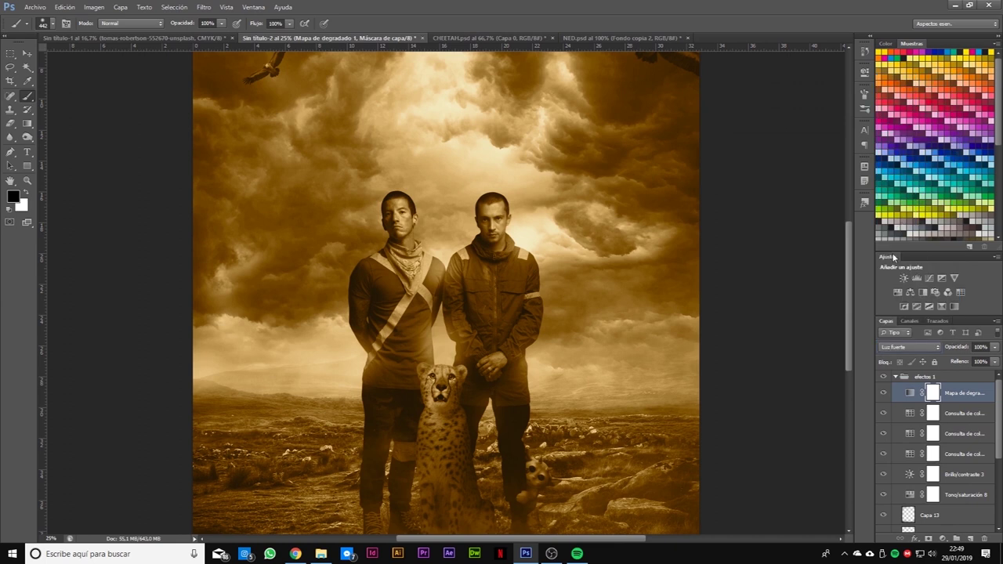
# - Merge the selected adjustment groups into one flattened layer with Combinar capas
pyautogui.doubleClick(909, 392)
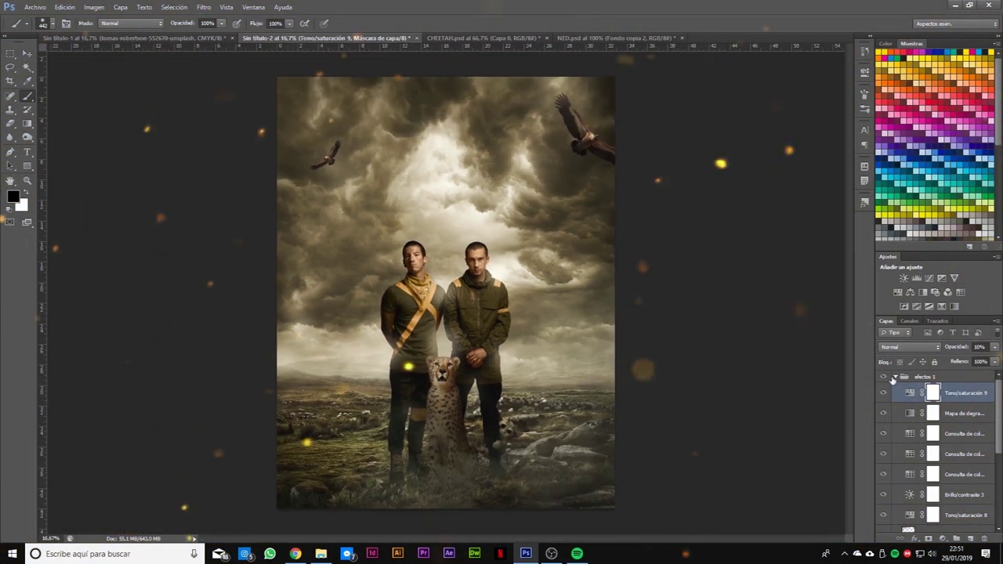
pyautogui.rightClick(943, 387)
pyautogui.click(905, 285)
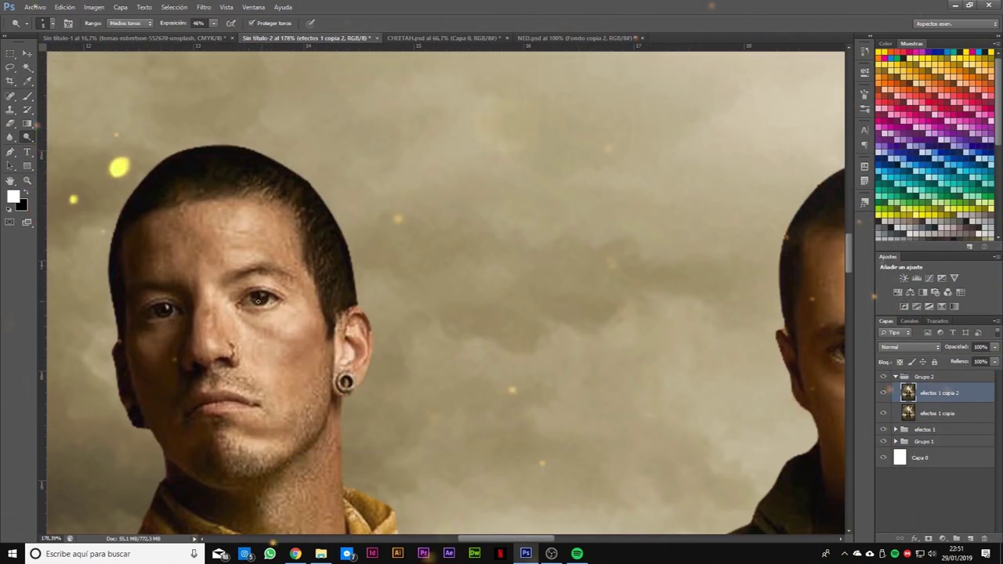
# - Dodge the eyes and facial highlights of both men (Midtones, 46% exposure)
pyautogui.moveTo(259, 299); pyautogui.dragTo(455, 284)
pyautogui.scroll(2, 448, 274)
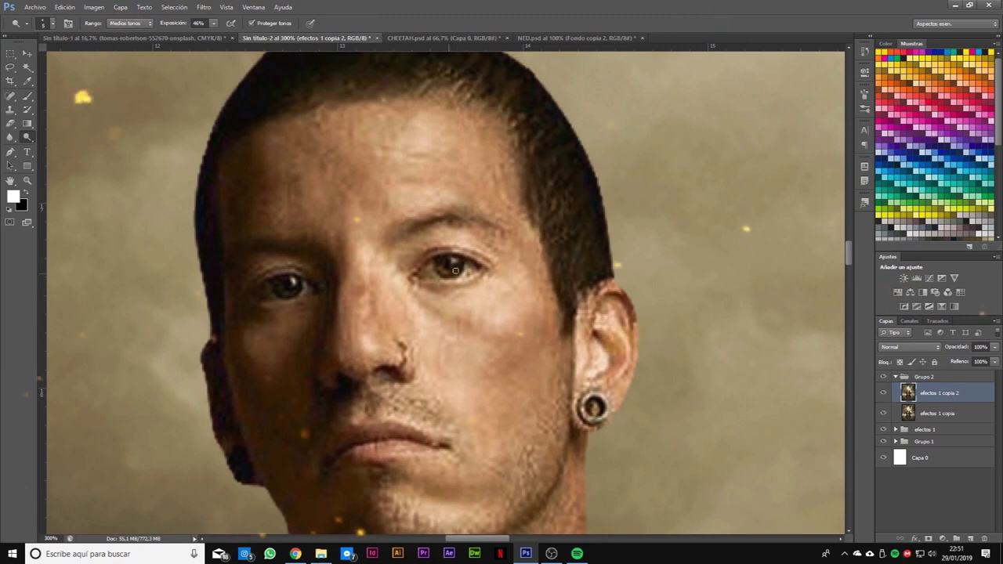
pyautogui.scroll(-5, 432, 268)
pyautogui.rightClick(515, 321)
pyautogui.press('Escape')
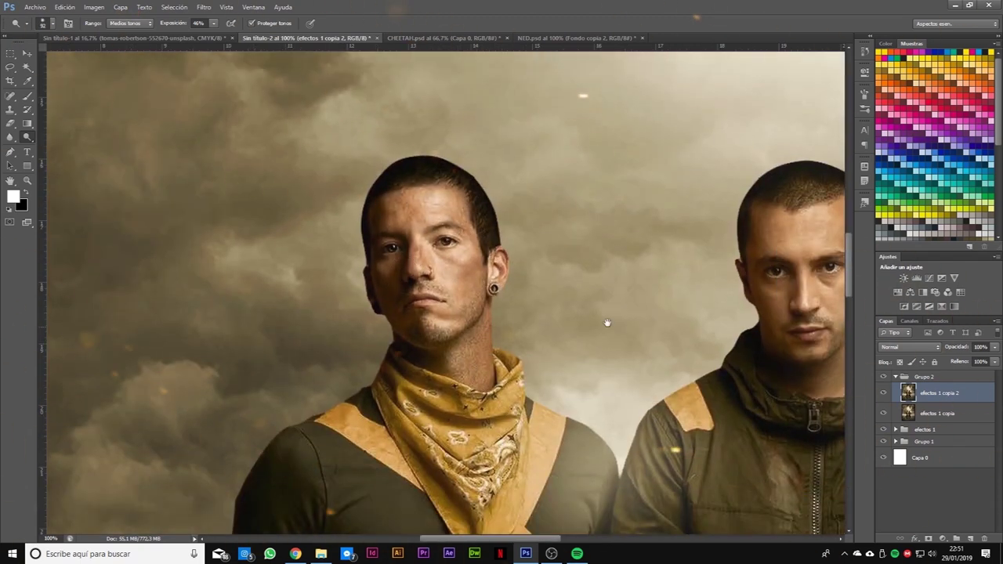
pyautogui.scroll(5, 418, 256)
pyautogui.rightClick(415, 267)
pyautogui.press('Return')
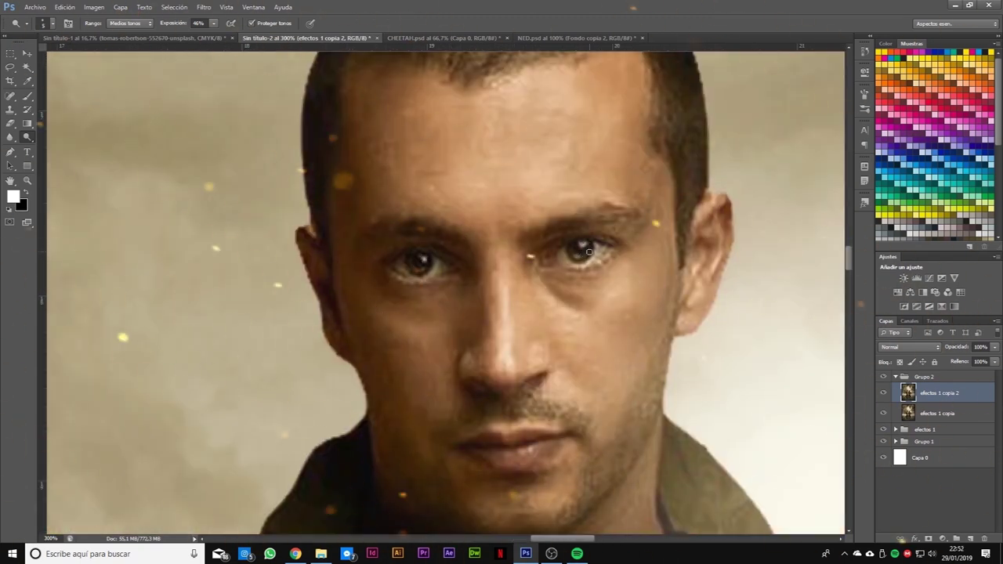
# - Brighten the cheetah's eyes and face with the Dodge brush
pyautogui.scroll(-5, 583, 259)
pyautogui.rightClick(558, 292)
pyautogui.press('Escape')
pyautogui.scroll(-2, 385, 332)
pyautogui.scroll(3, 470, 392)
pyautogui.rightClick(470, 392)
pyautogui.press('Escape')
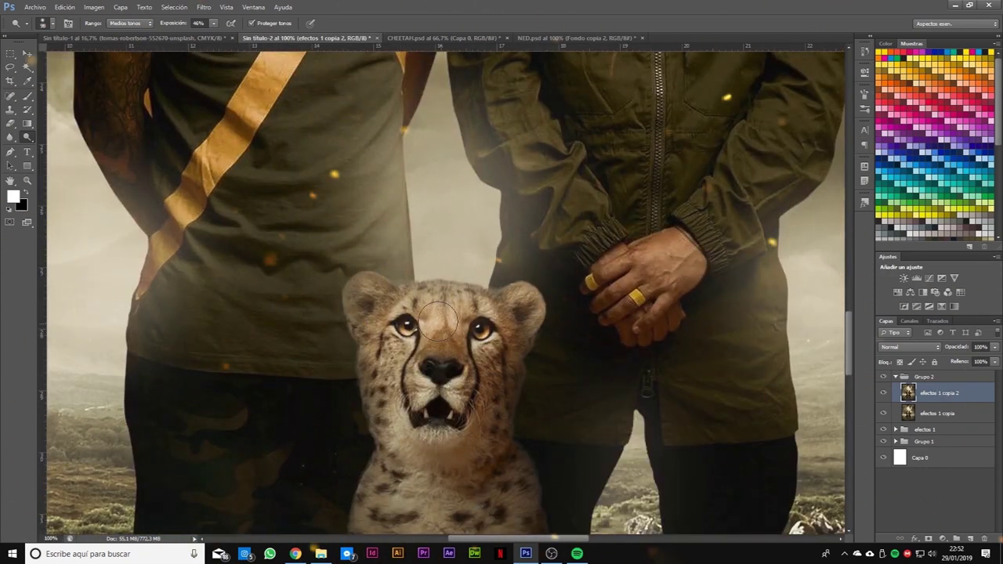
pyautogui.scroll(-3, 444, 438)
pyautogui.scroll(4, 548, 353)
# - Brighten the small creature's face, enlarging the dodge brush to about 40 px
pyautogui.rightClick(580, 270)
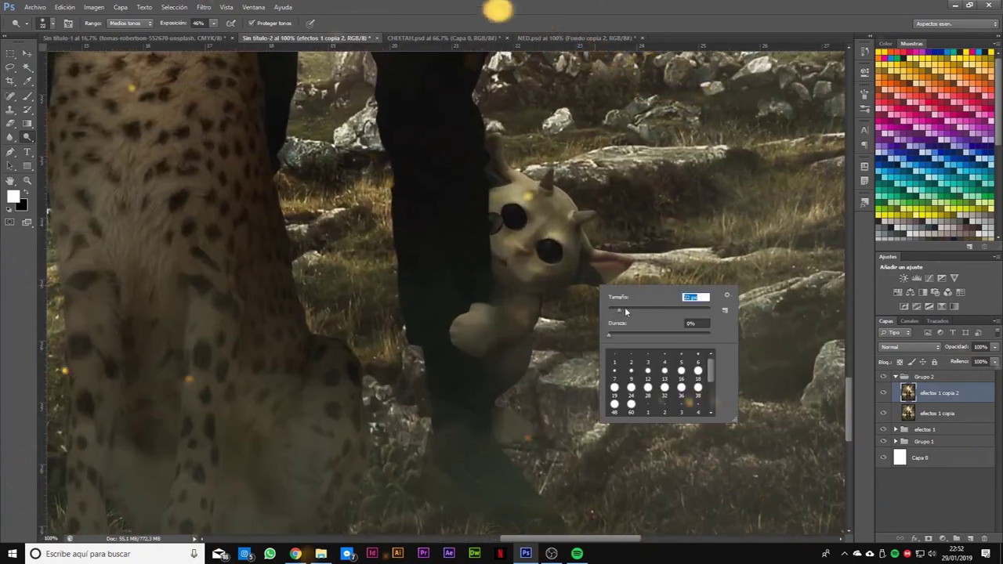
pyautogui.press('Return')
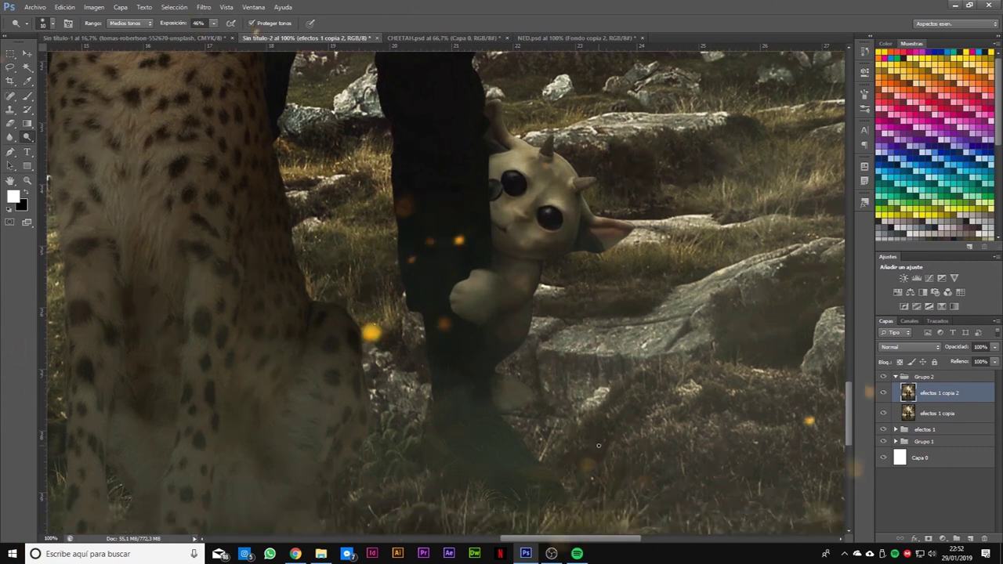
pyautogui.scroll(-3, 550, 245)
pyautogui.rightClick(615, 388)
pyautogui.press('Escape')
pyautogui.scroll(-2, 507, 349)
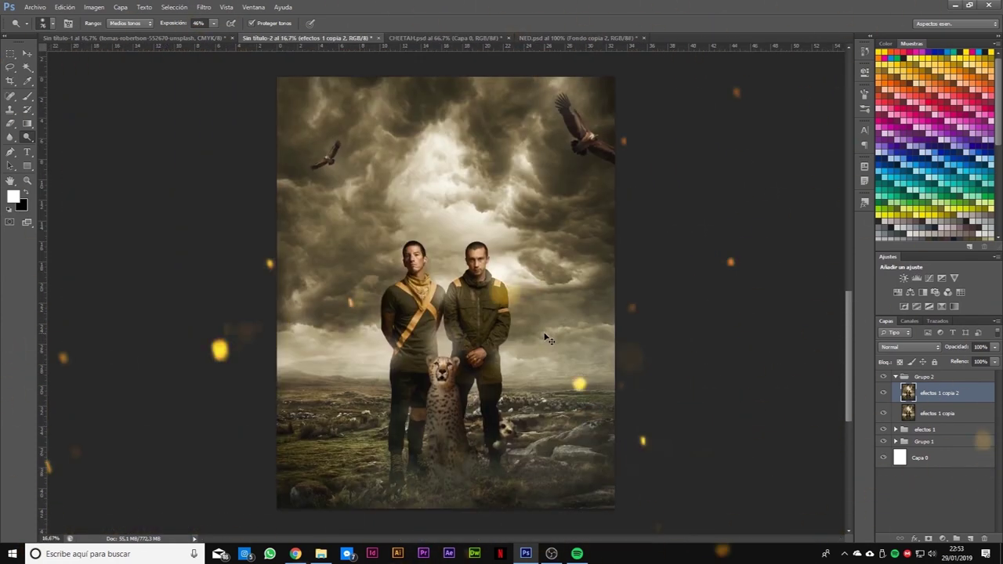
pyautogui.press(']')
pyautogui.press(']')
pyautogui.press(']')
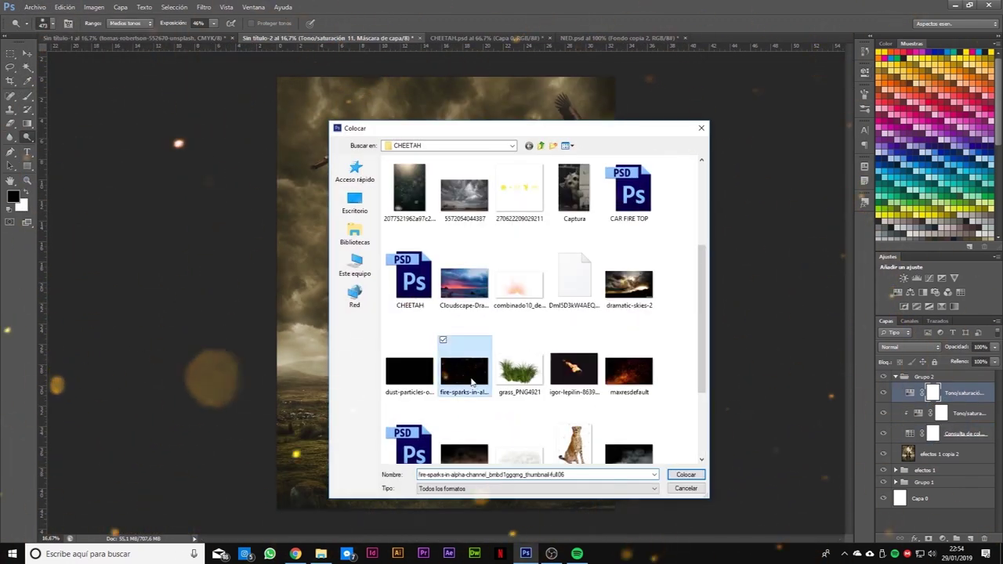
# - Place the fire-sparks image, move it up over the scene and blend it in Screen mode
pyautogui.doubleClick(472, 382)
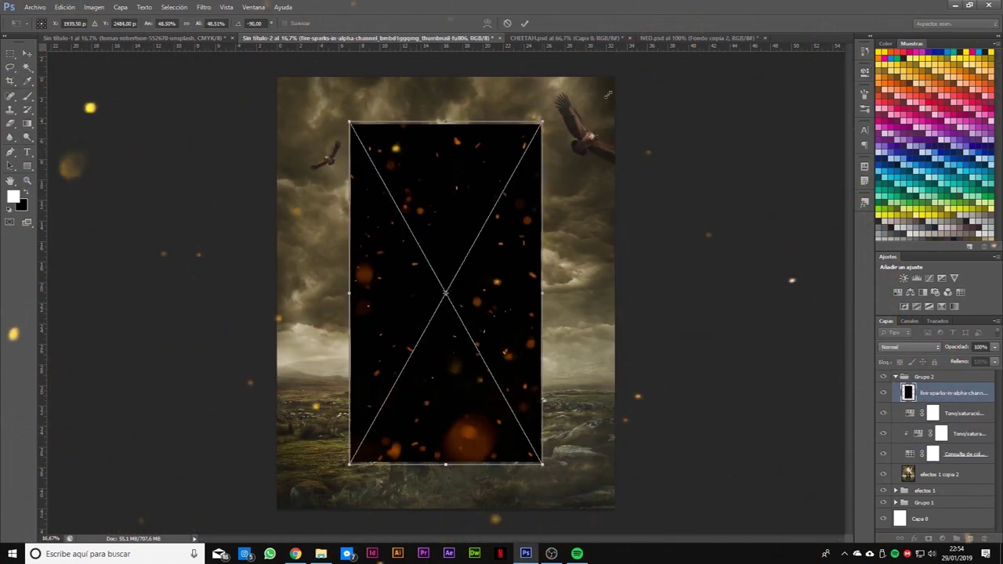
pyautogui.moveTo(536, 360); pyautogui.dragTo(536, 297)
pyautogui.click(909, 347)
pyautogui.click(917, 181)
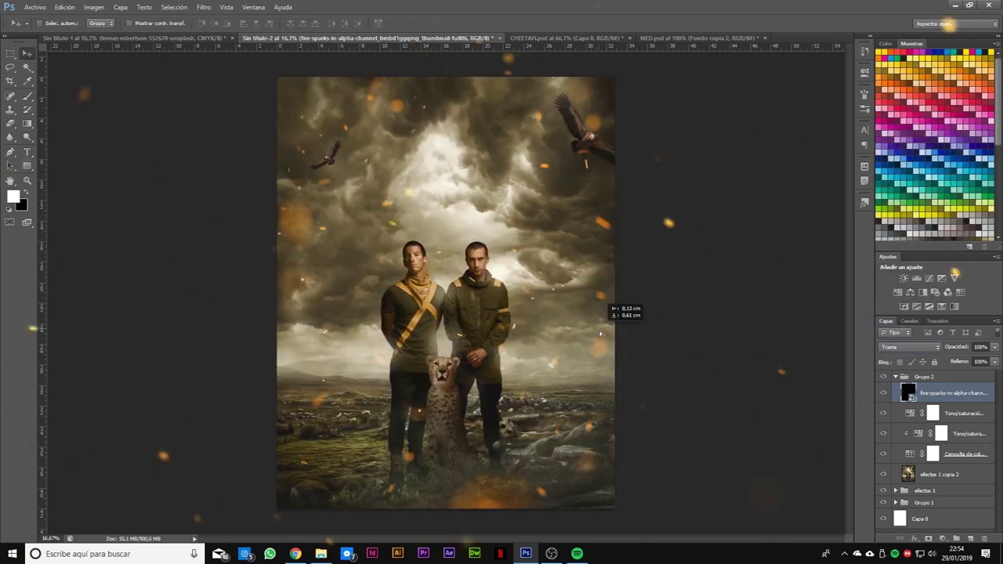
# - Tint the sparks with a Hue/Saturation adjustment, then bring up Place on the CHEETAH folder
pyautogui.click(897, 291)
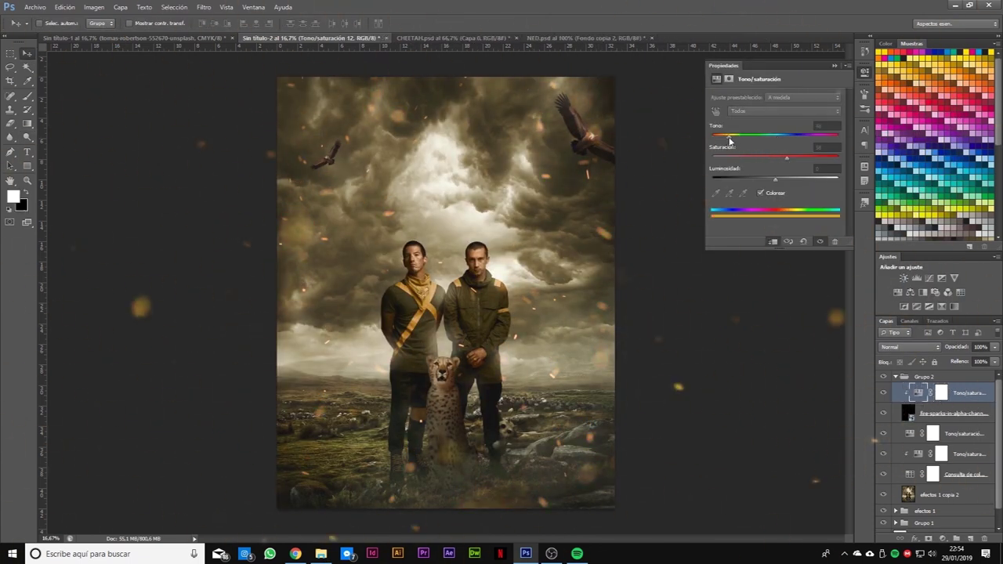
pyautogui.click(818, 81)
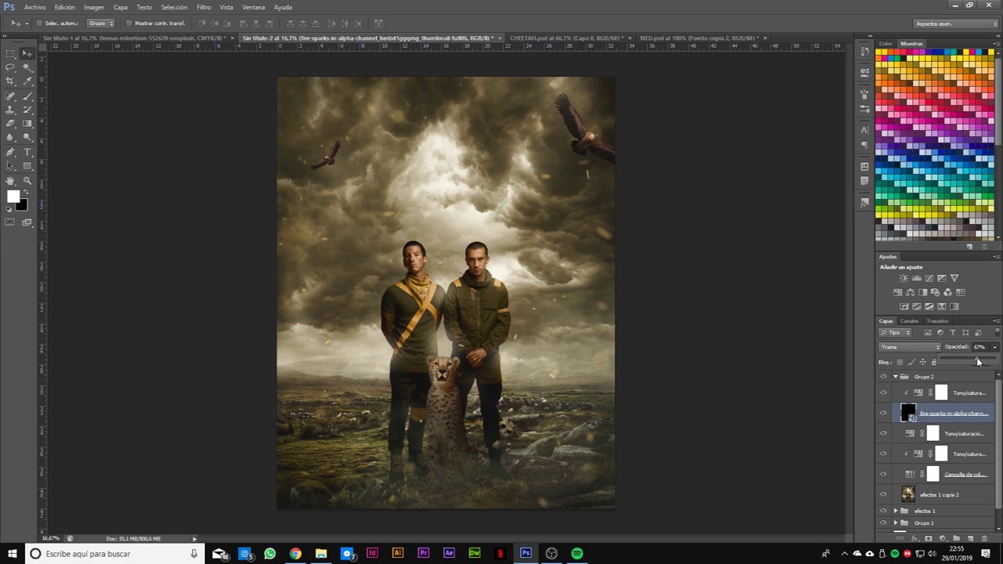
pyautogui.click(941, 392)
pyautogui.click(35, 7)
pyautogui.click(61, 180)
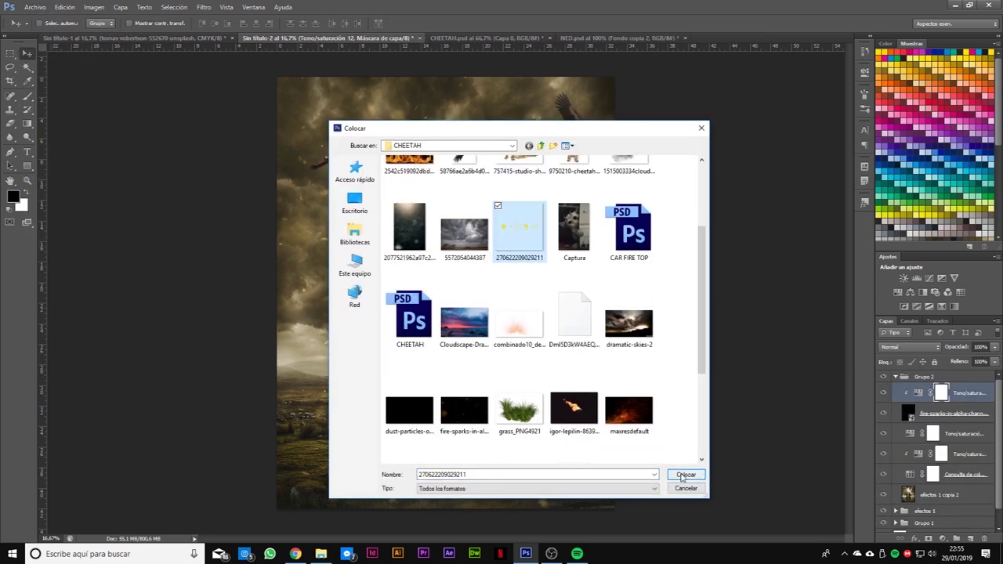
# - Place the symbol logos and give them a near-black Color Overlay
pyautogui.click(684, 476)
pyautogui.click(916, 539)
pyautogui.click(936, 481)
pyautogui.click(862, 152)
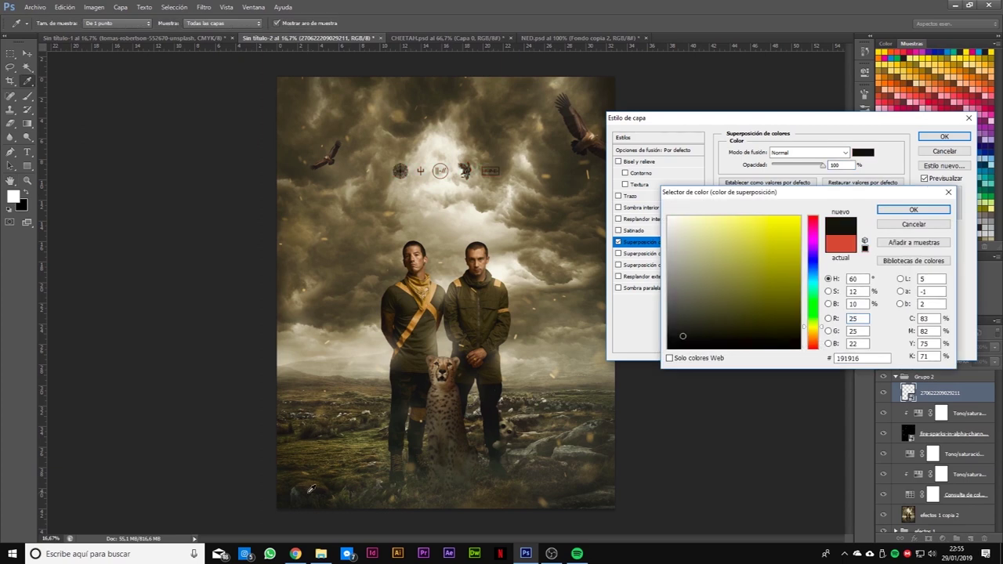
pyautogui.click(840, 245)
pyautogui.click(913, 209)
pyautogui.click(944, 136)
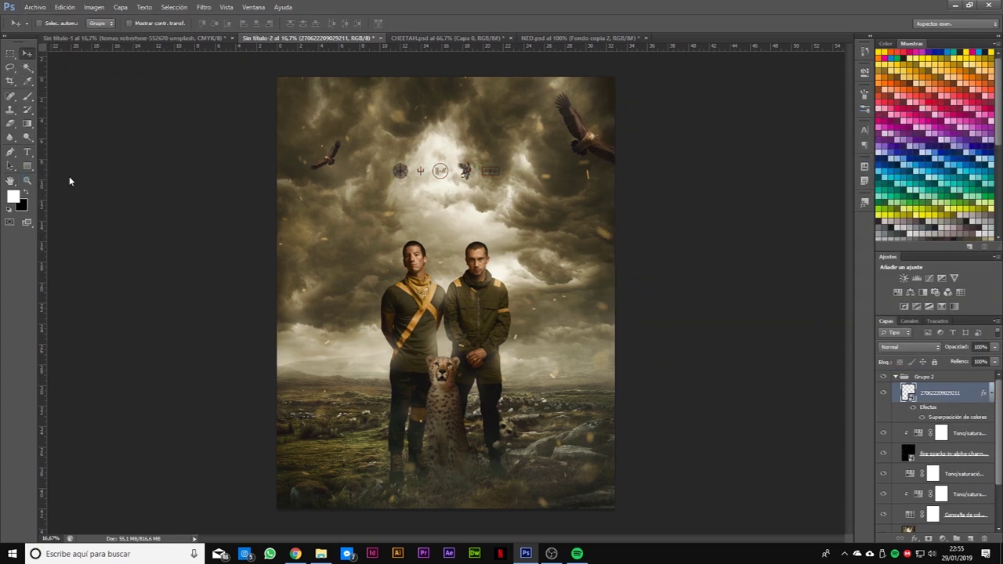
# - Place LOGO EN PNG with a dark Color Overlay, then duplicate the merged Grupo 2 layer
pyautogui.doubleClick(441, 308)
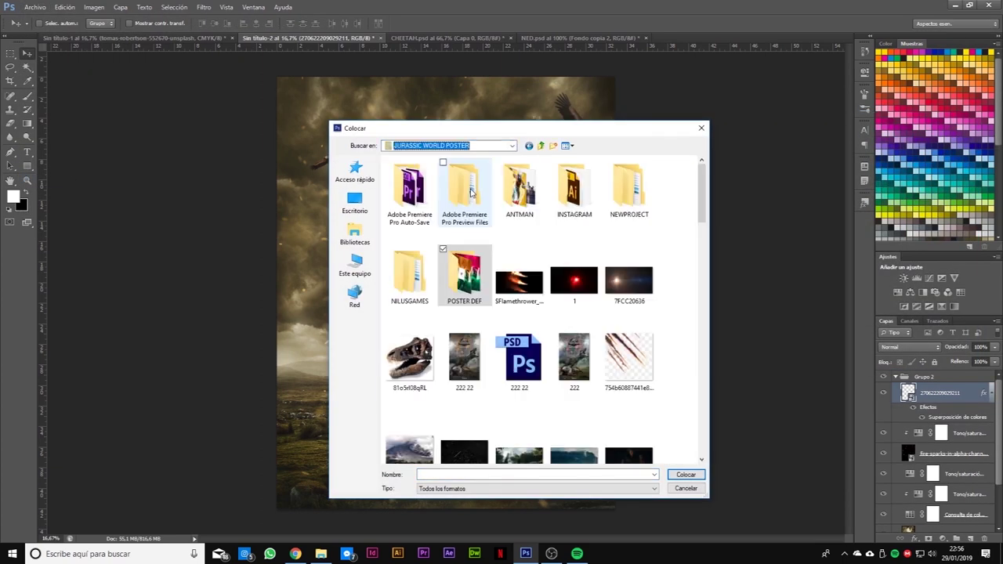
pyautogui.click(684, 475)
pyautogui.click(917, 539)
pyautogui.click(894, 494)
pyautogui.click(863, 152)
pyautogui.click(915, 213)
pyautogui.click(863, 152)
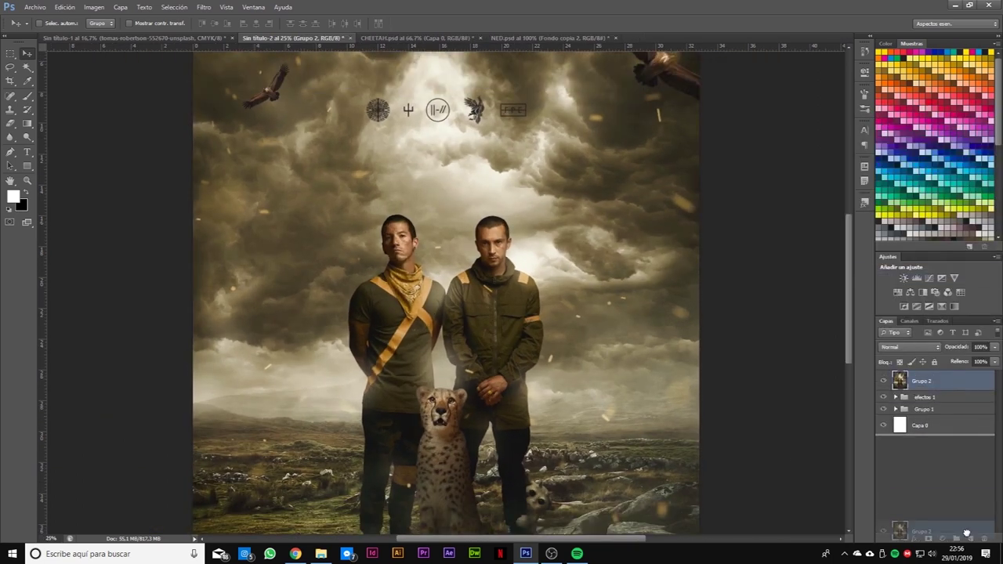
pyautogui.moveTo(966, 534); pyautogui.dragTo(970, 539)
pyautogui.hotkey('ctrl', '+')
# - Apply High Pass to the copy, blend it in Hard Light and add a black mask
pyautogui.click(203, 7)
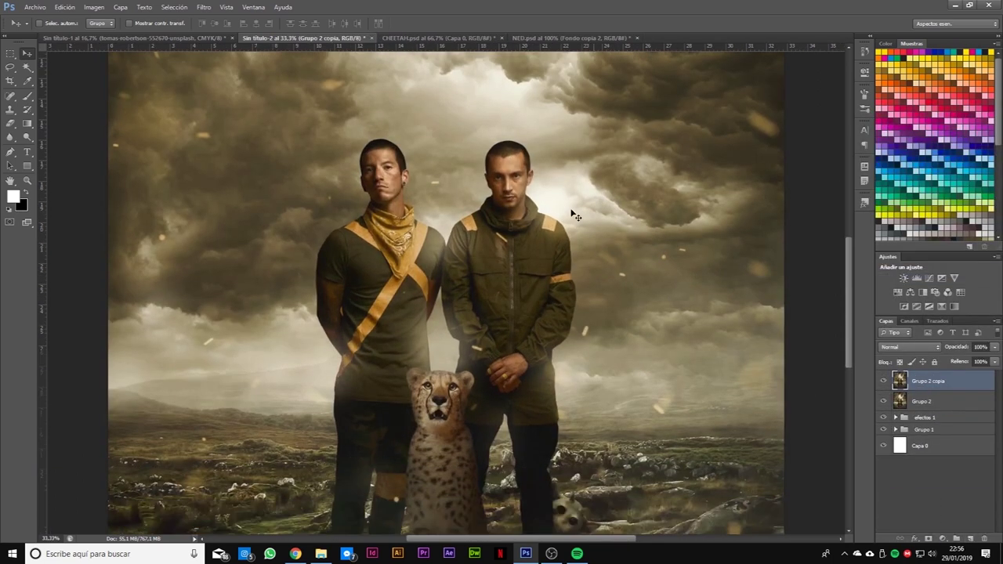
pyautogui.click(376, 223)
pyautogui.click(683, 145)
pyautogui.click(909, 347)
pyautogui.click(909, 223)
pyautogui.keyDown('alt'); pyautogui.click(942, 539); pyautogui.keyUp('alt')
pyautogui.press('b')
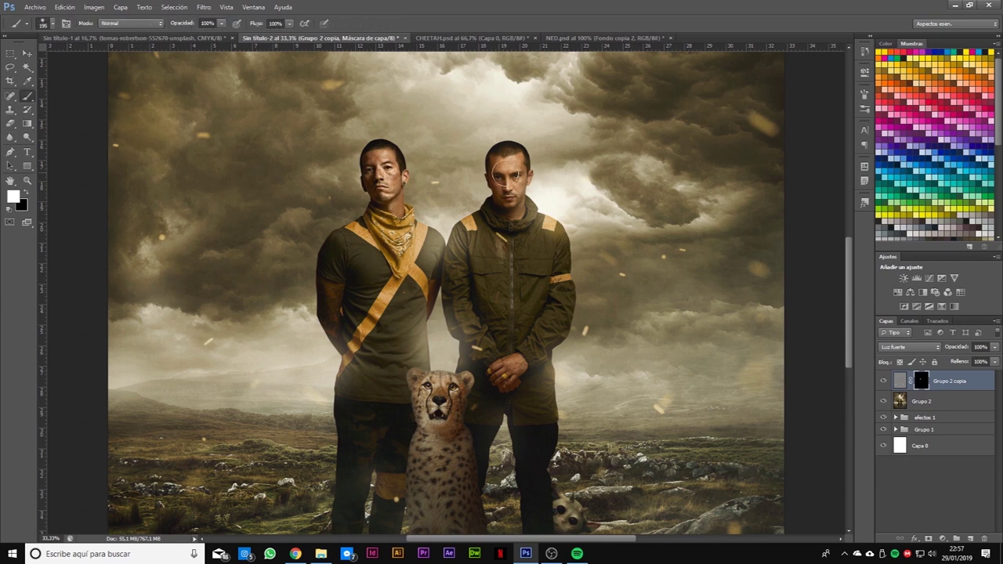
pyautogui.scroll(-3, 569, 472)
pyautogui.scroll(5, 431, 280)
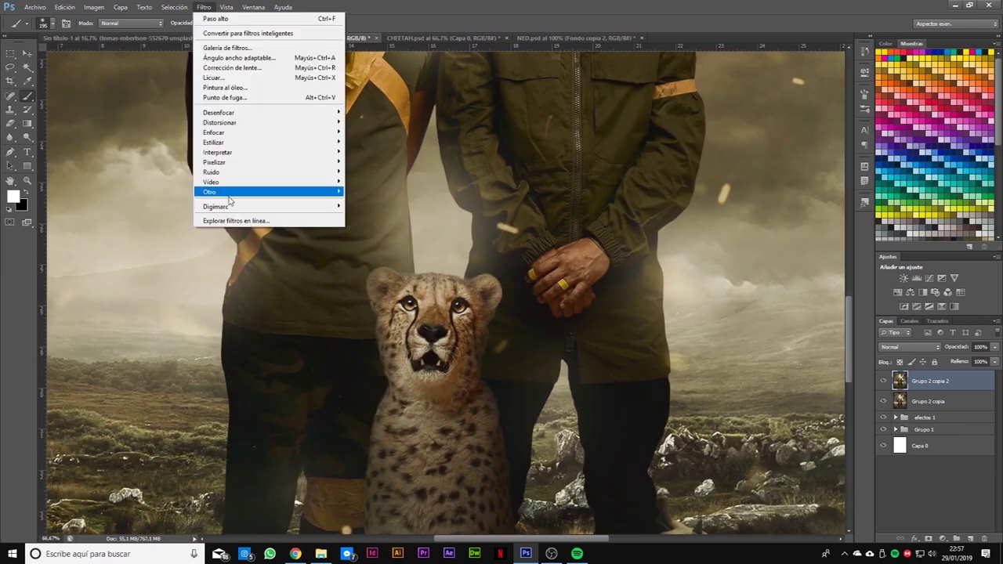
# - Repeat High Pass and Hard Light on another copy with a mask, sizing the brush to paint it in
pyautogui.click(384, 205)
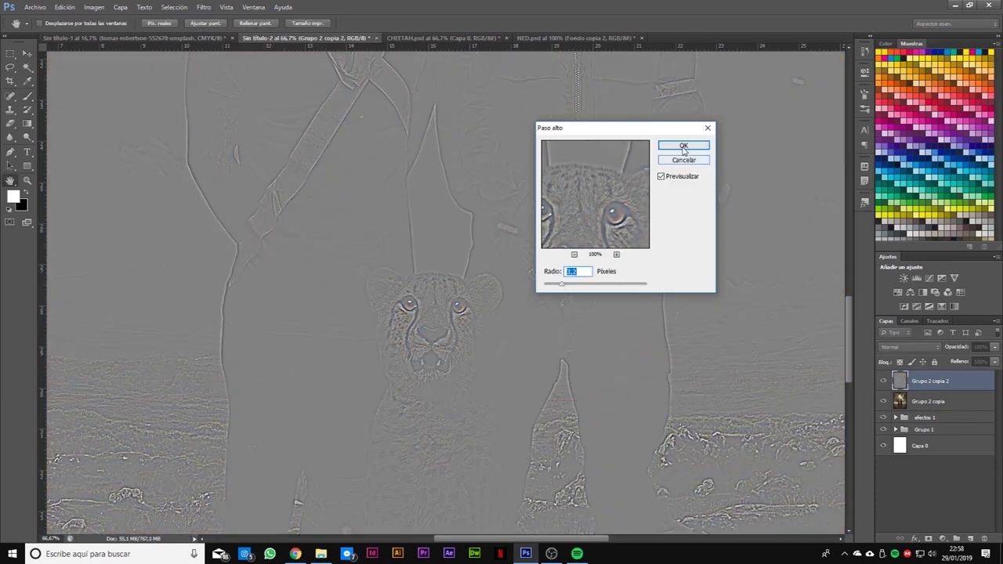
pyautogui.click(683, 147)
pyautogui.click(911, 347)
pyautogui.click(913, 221)
pyautogui.click(928, 538)
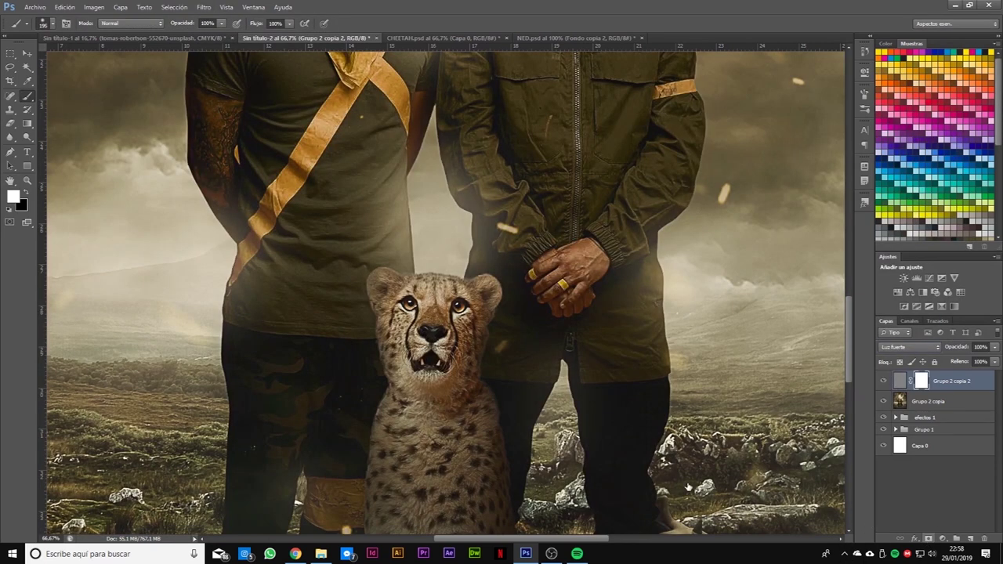
pyautogui.scroll(-1, 445, 340)
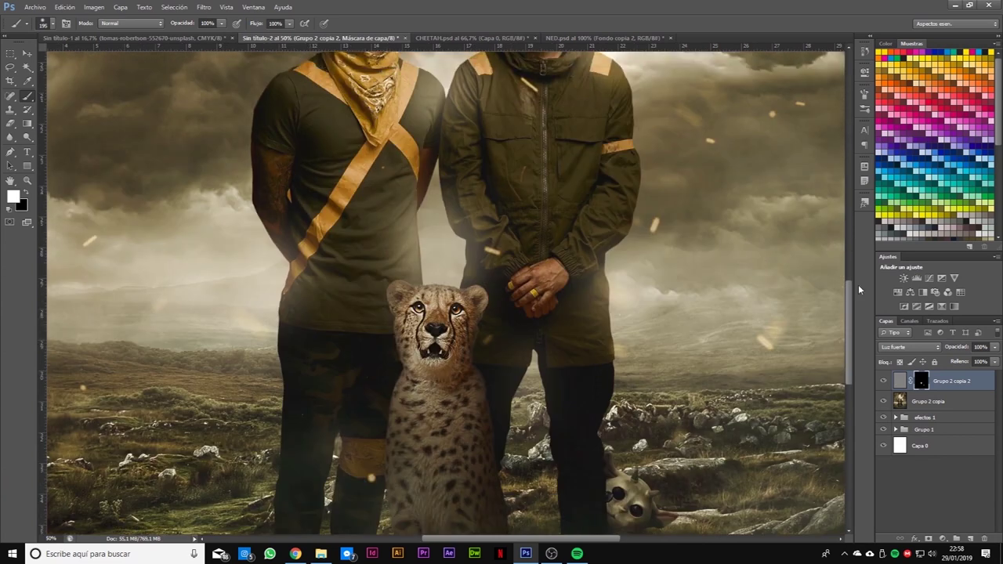
pyautogui.scroll(3, 445, 340)
pyautogui.rightClick(436, 249)
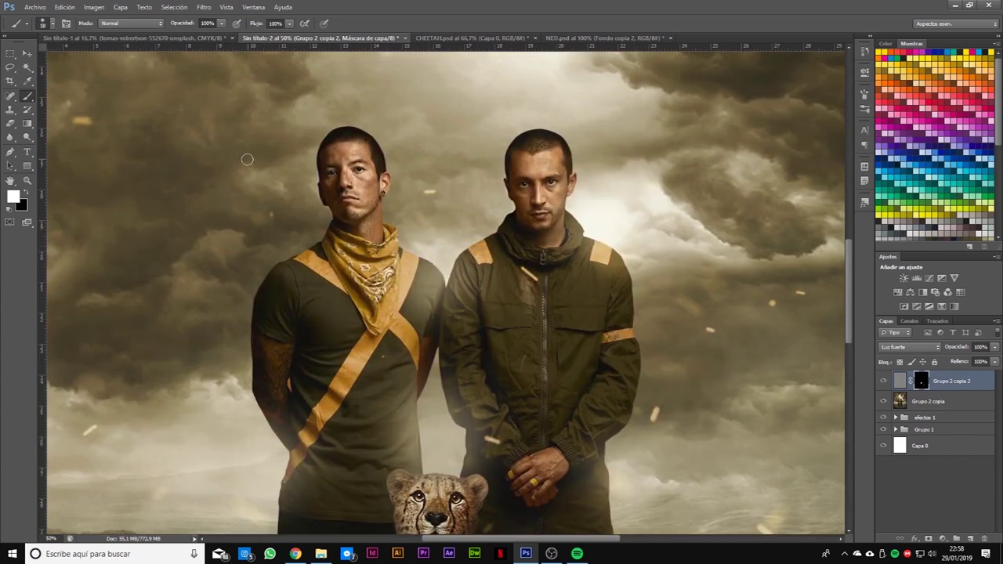
pyautogui.hotkey('ctrl', '-')
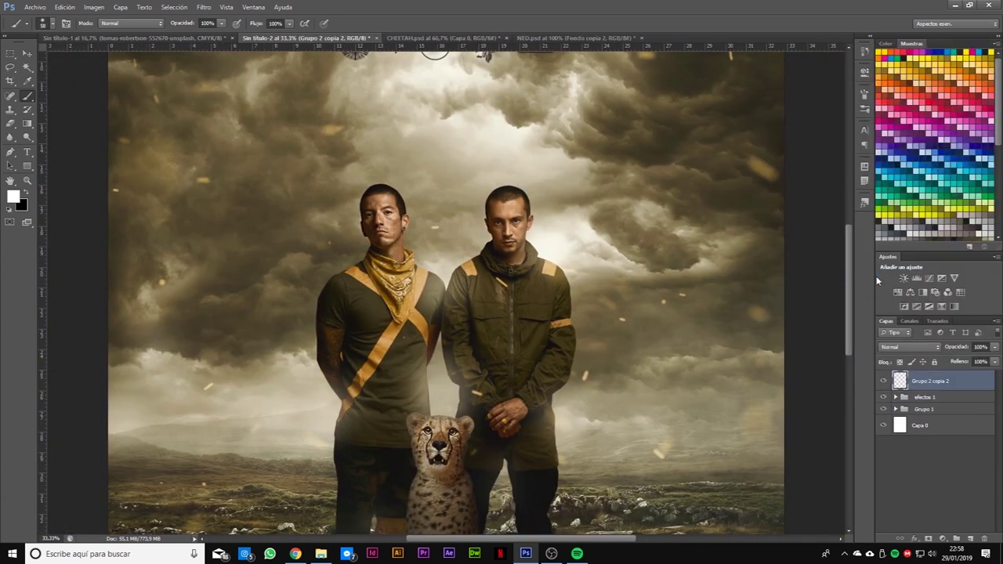